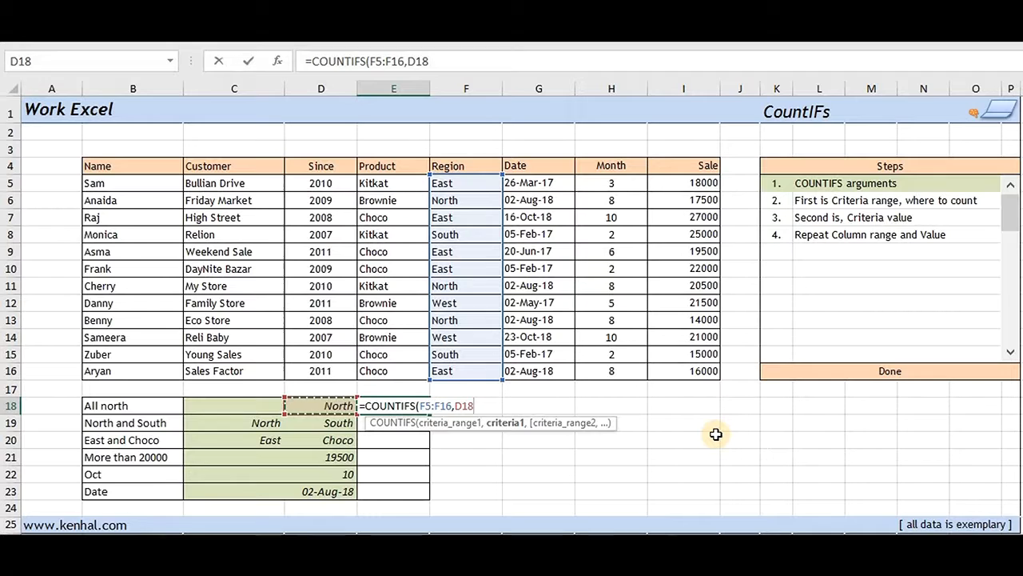
- Replace the D18 reference in E18's COUNTIFS formula with the literal criterion "north"
key(Up)
key(F2)
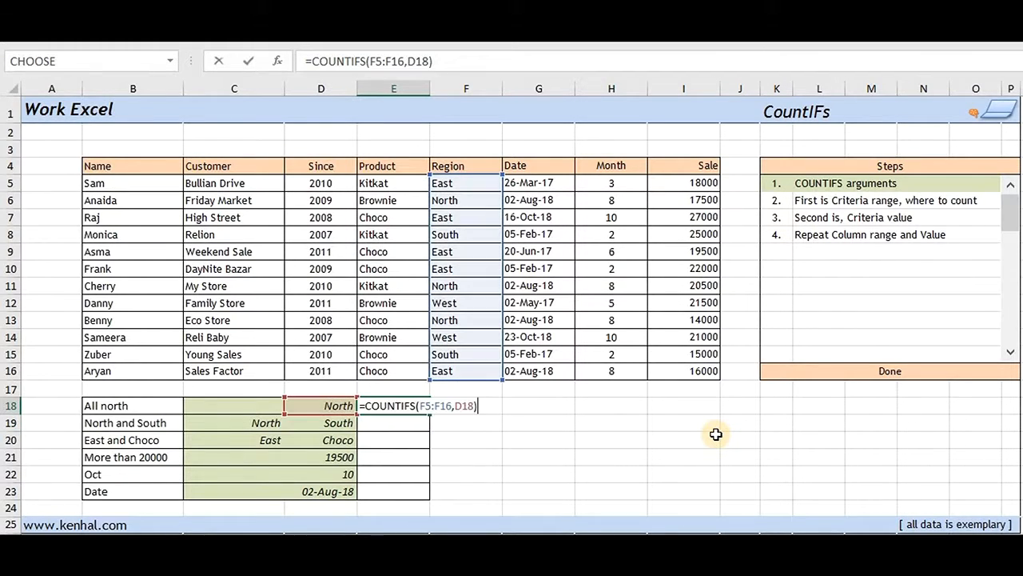
key(Left)
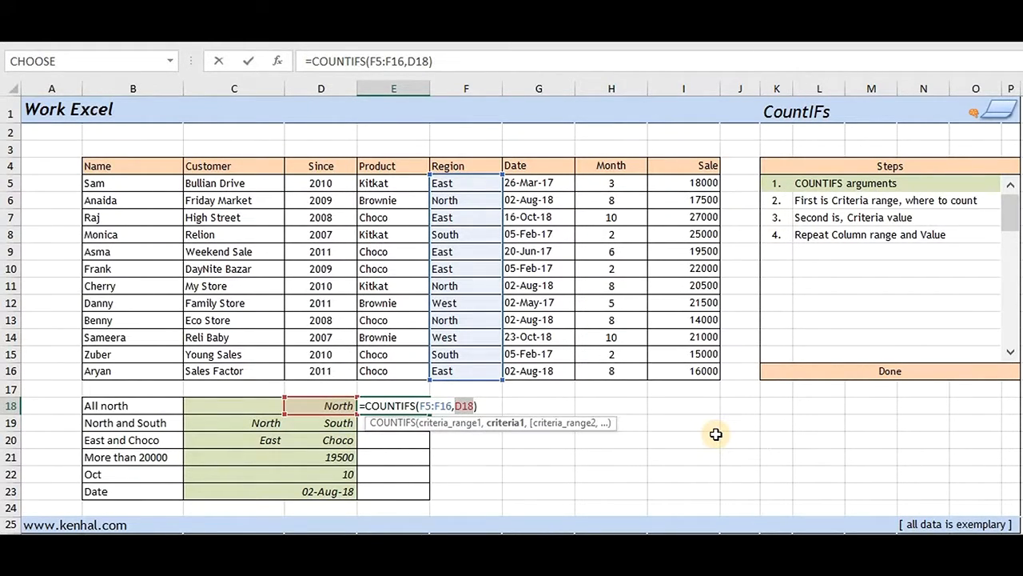
text("no)
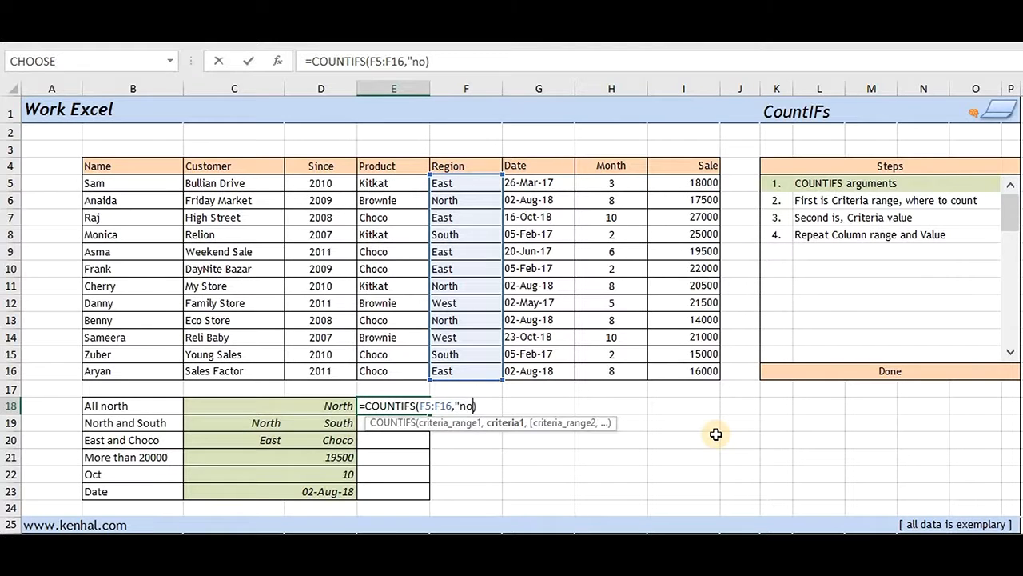
text(rth)
key(ctrl+Return)
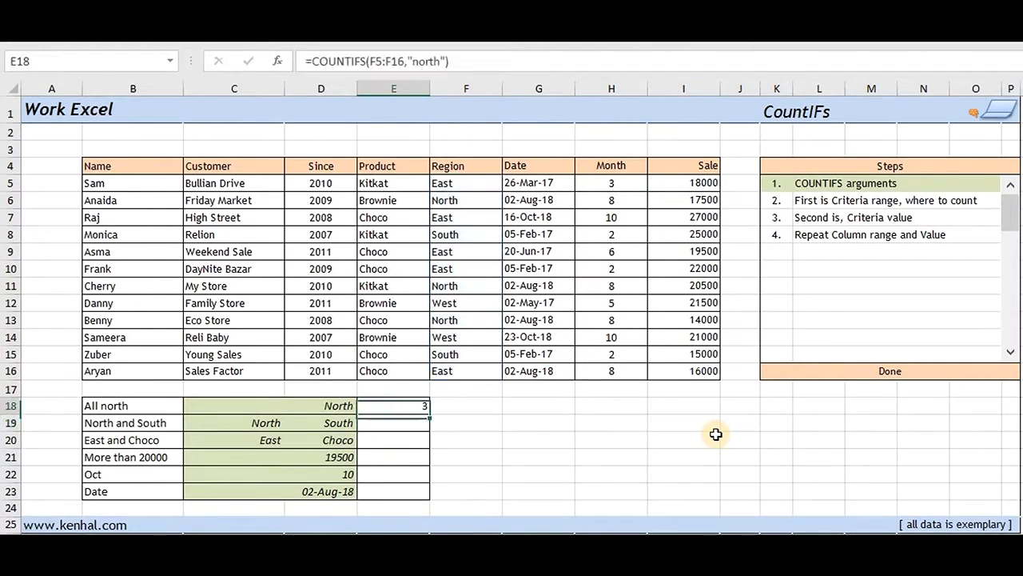
- Change the region criterion in cell D18 to east
key(Left)
text(eas)
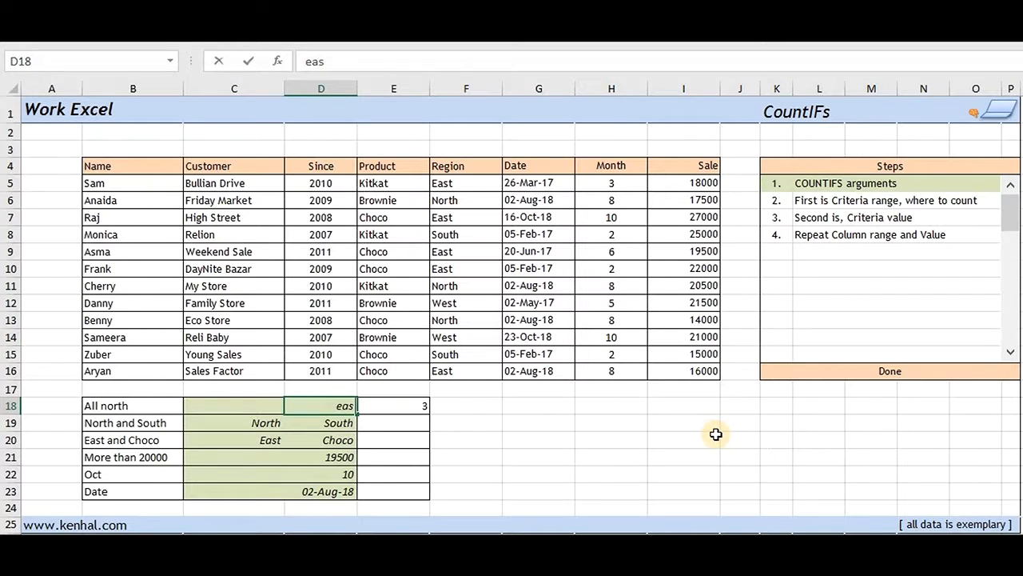
text(t)
key(Tab)
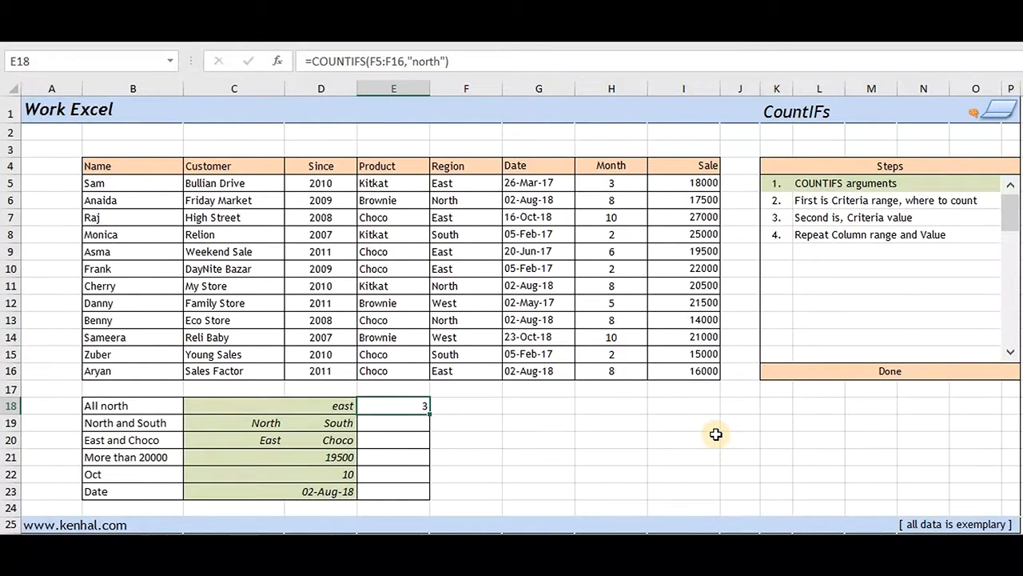
- Replace the literal "north" criterion in E18's formula with a reference to D18, giving =COUNTIFS(F5:F16,D18)
key(F2)
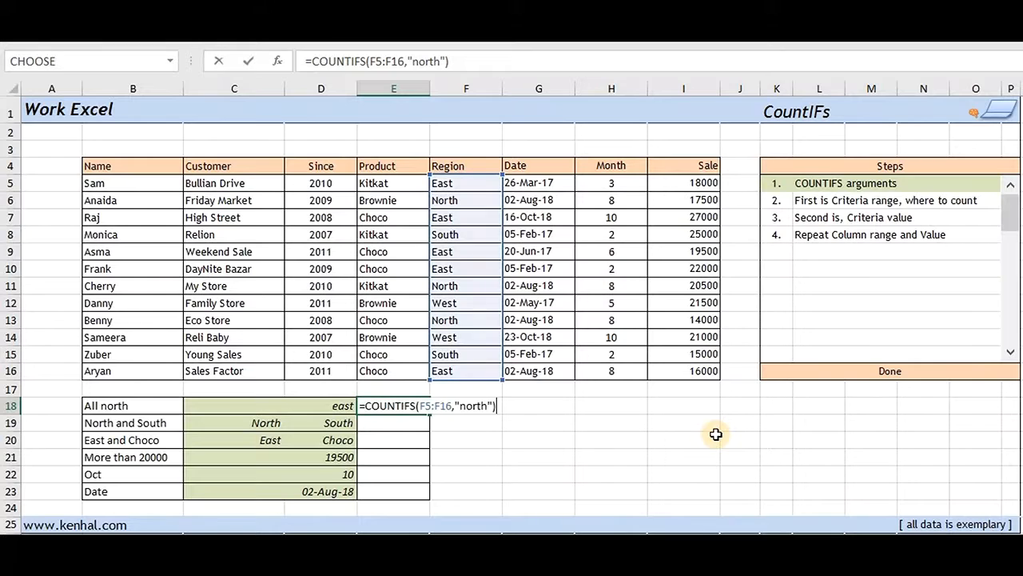
key(Left)
key(Left)
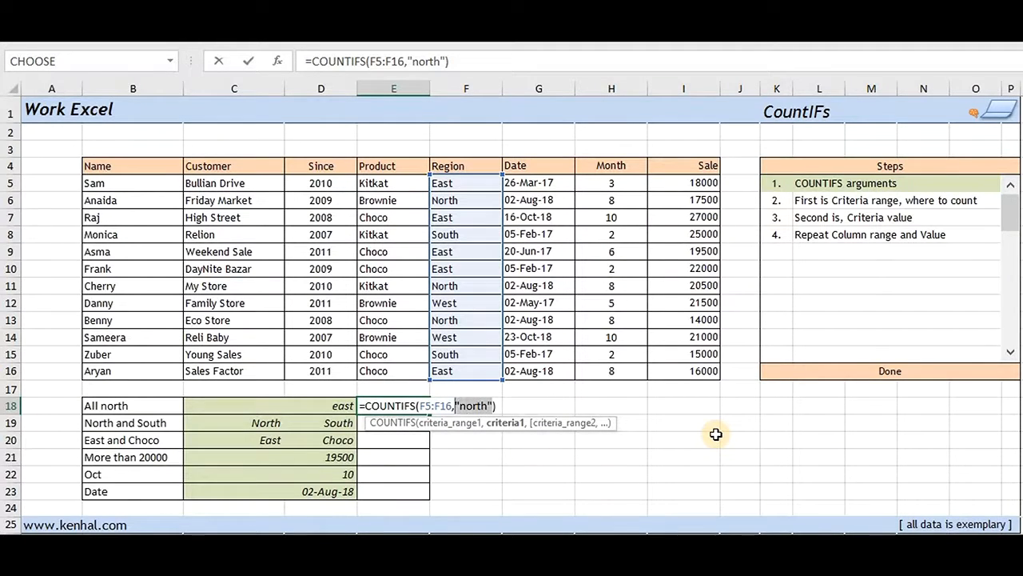
click(322, 406)
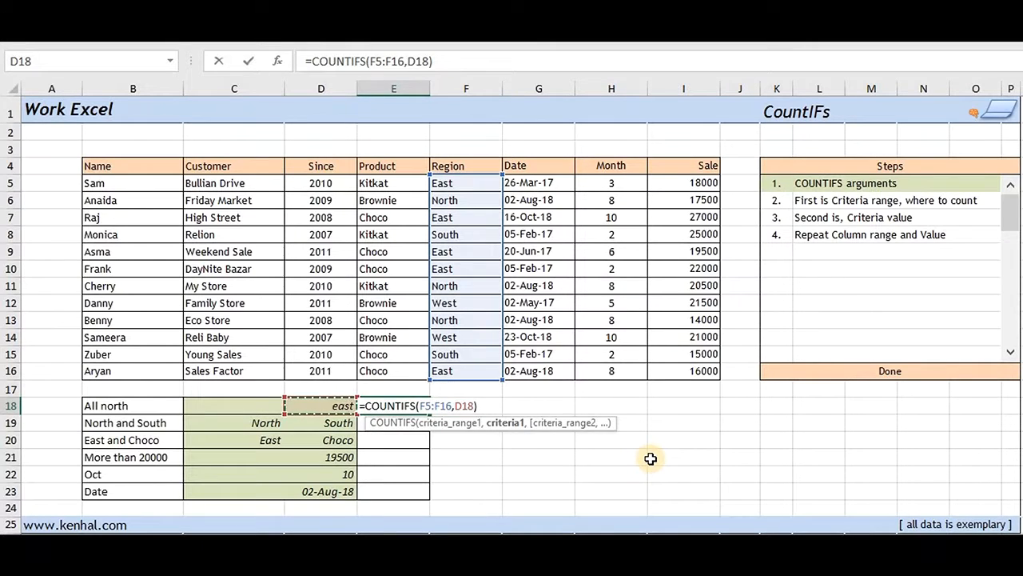
key(Return)
key(Up)
key(Right)
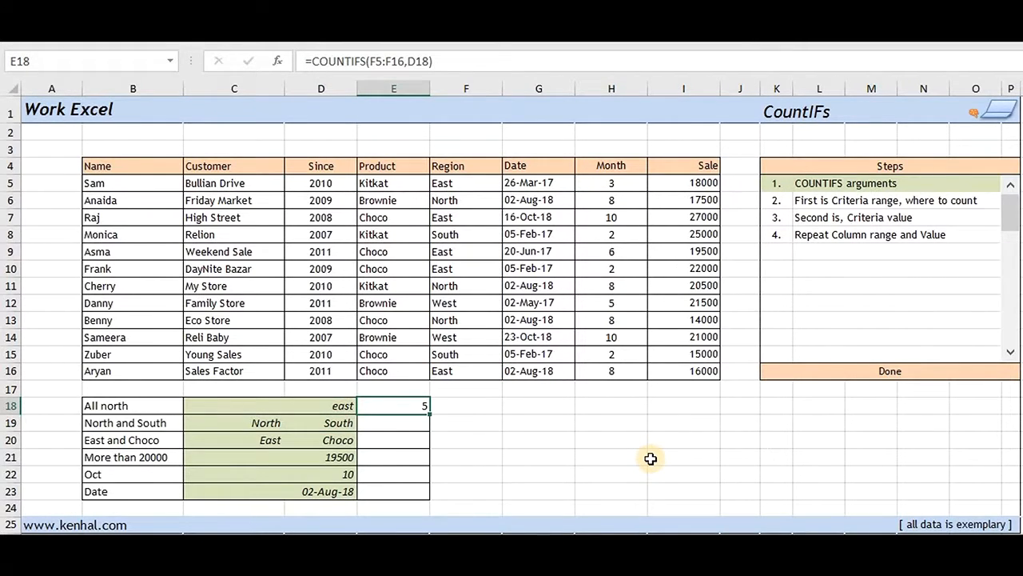
- Copy E18's formula into F18 as visible text, prefixed with an apostrophe
key(F2)
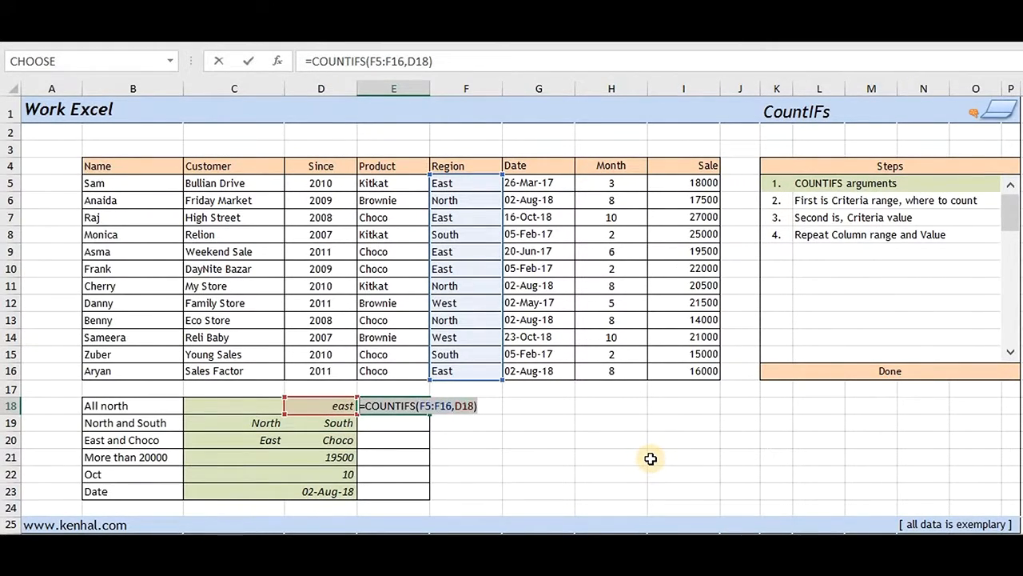
key(Tab)
text(')
key(ctrl+v)
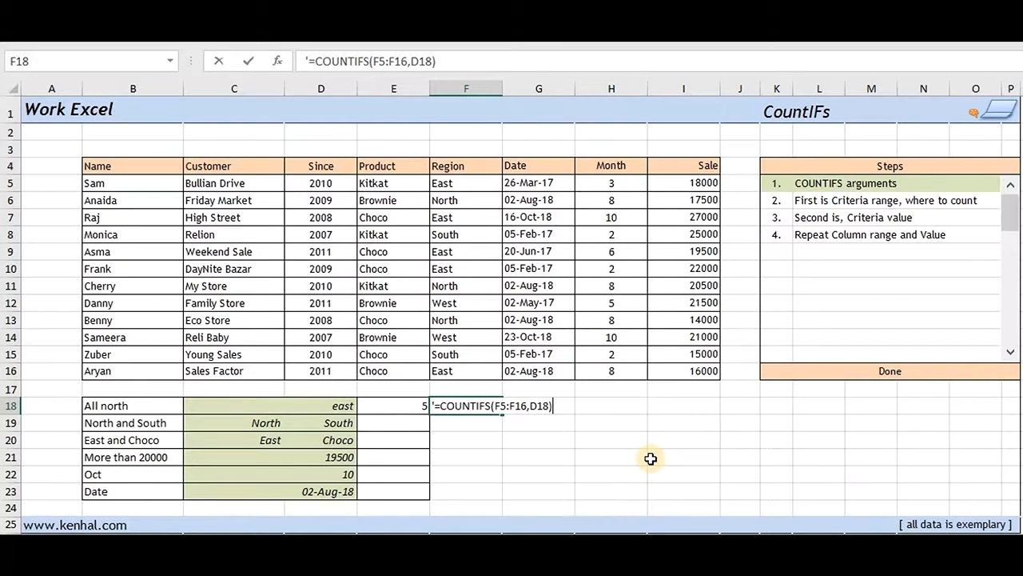
key(Return)
- Start a COUNTIFS formula in E19 with criteria range F5:F16 and criterion D19
text(=count)
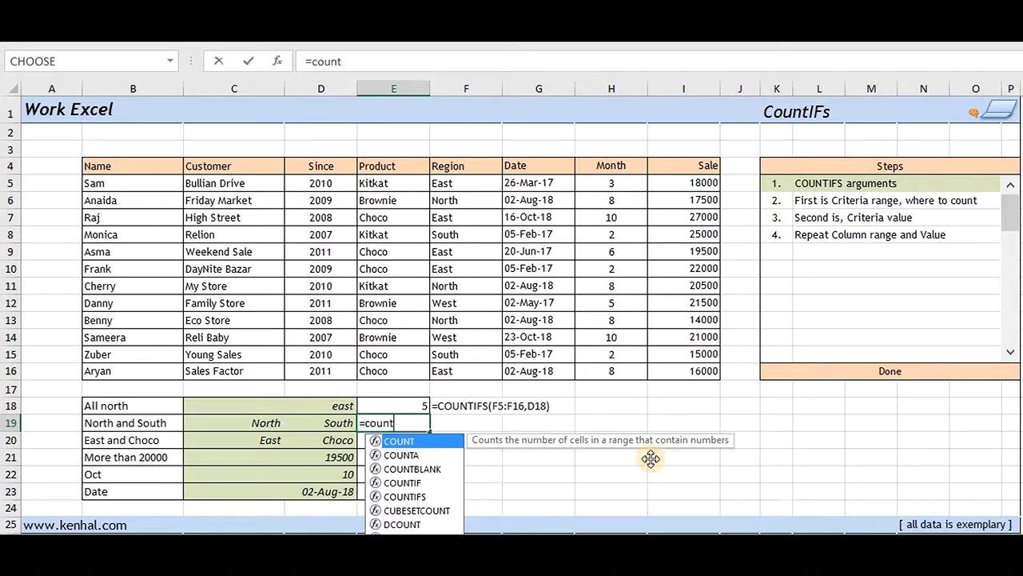
key(Down)
key(Down)
key(Down)
key(Down)
key(Tab)
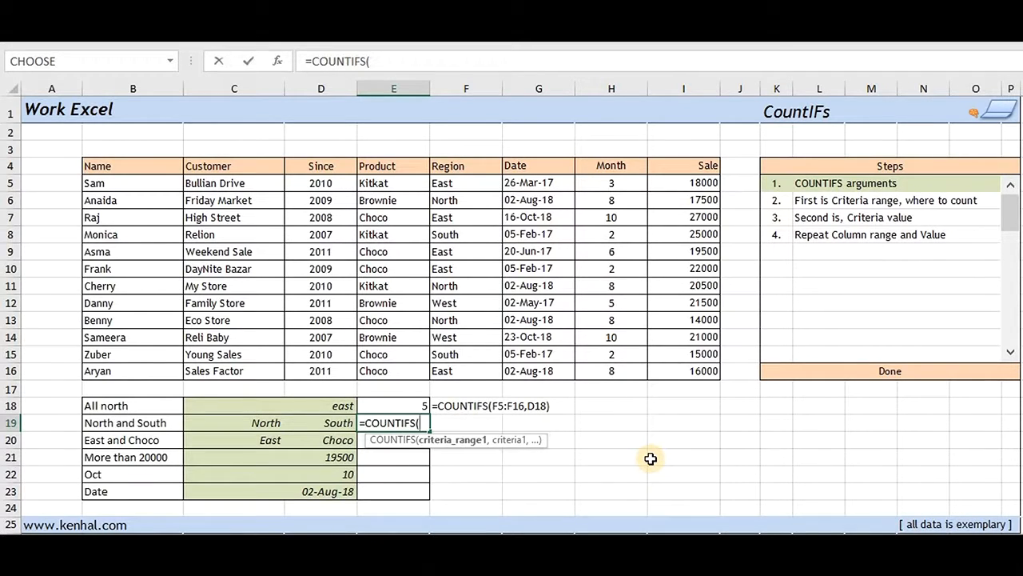
drag(477, 187, 465, 371)
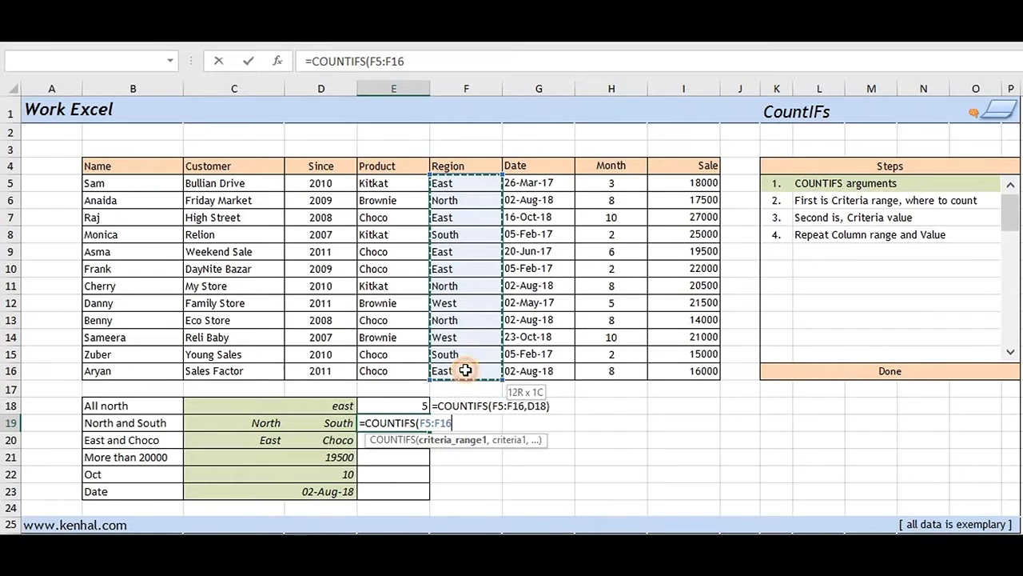
text(,)
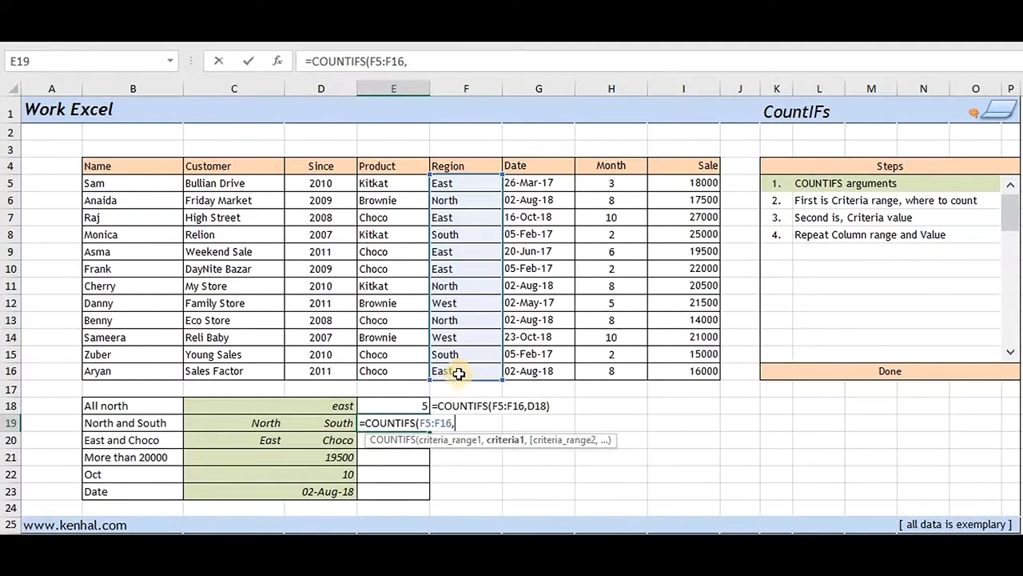
click(342, 425)
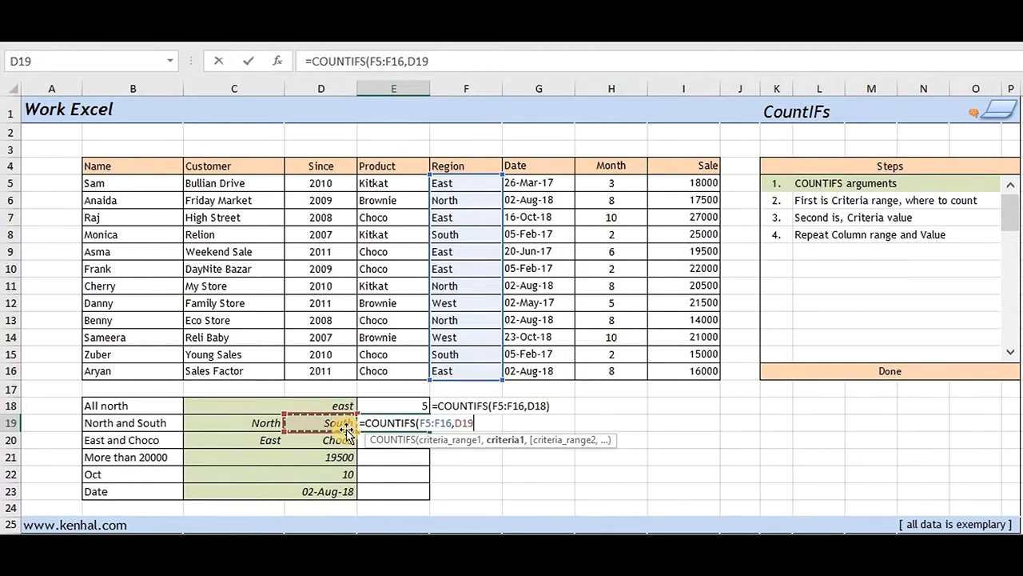
- Add F5:F16 and C19 as the second range and criterion in E19's COUNTIFS, and enter the formula
text(,)
drag(474, 187, 477, 367)
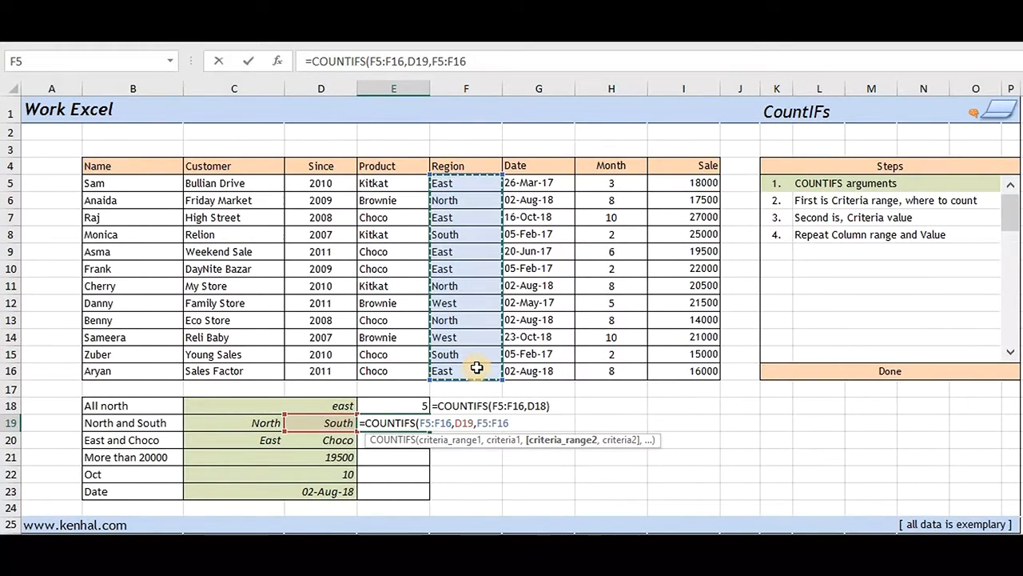
text(,)
click(239, 422)
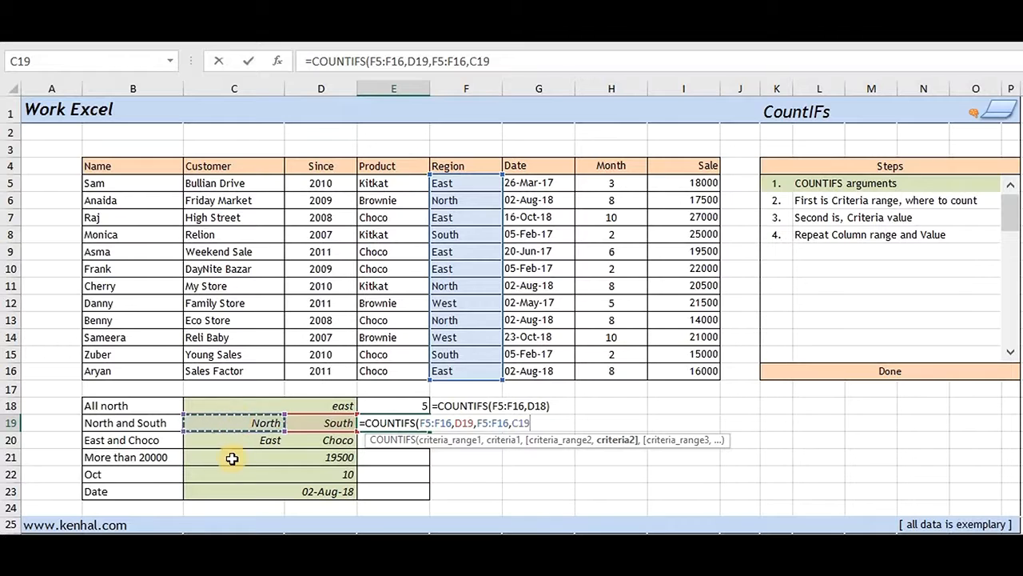
key(Return)
key(Up)
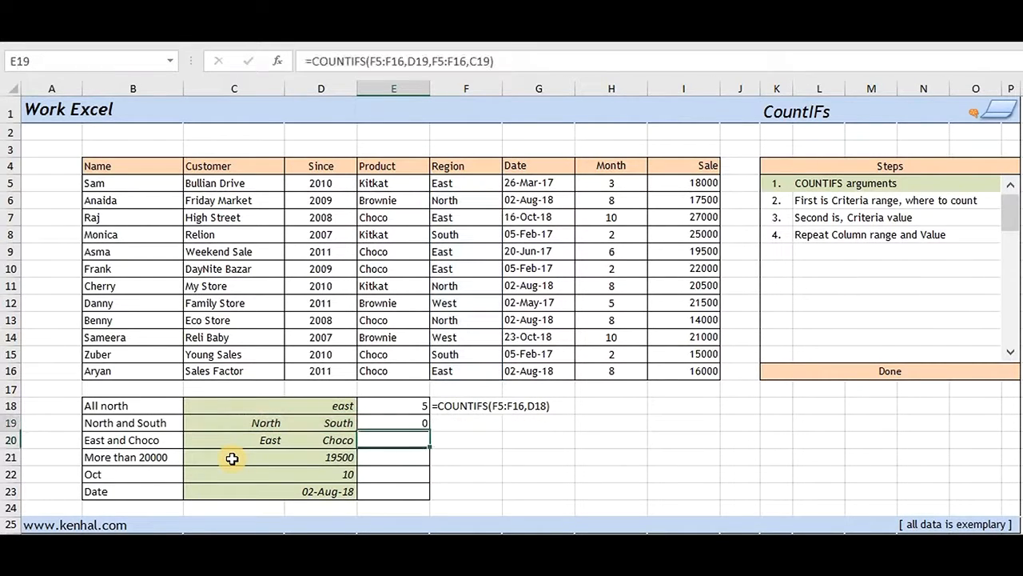
- Remove the second range and criterion from E19's formula, keeping only F5:F16 and D19
key(F2)
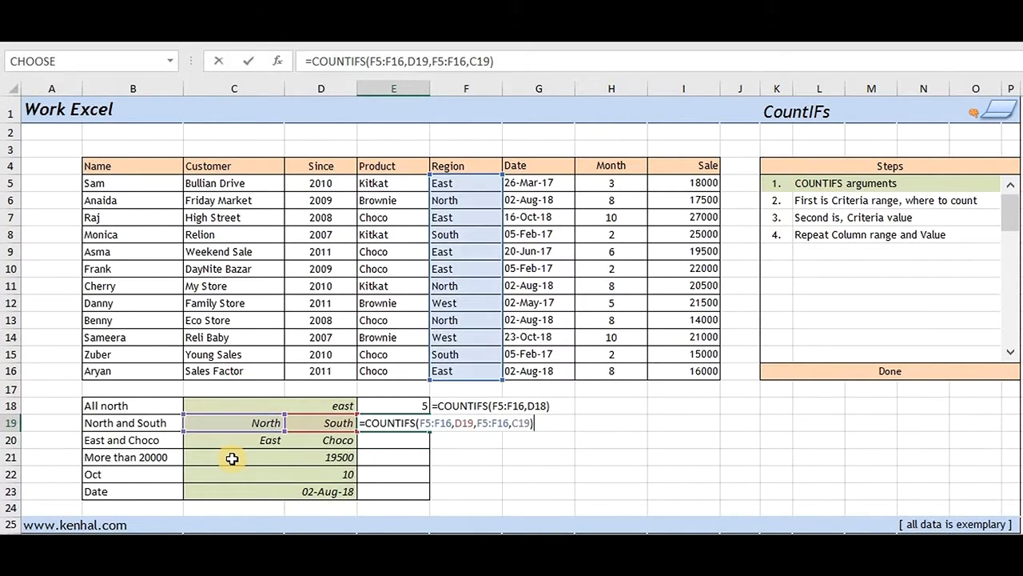
key(BackSpace)
key(BackSpace)
key(BackSpace)
key(BackSpace)
key(BackSpace)
key(BackSpace)
key(BackSpace)
key(BackSpace)
key(BackSpace)
key(BackSpace)
key(BackSpace)
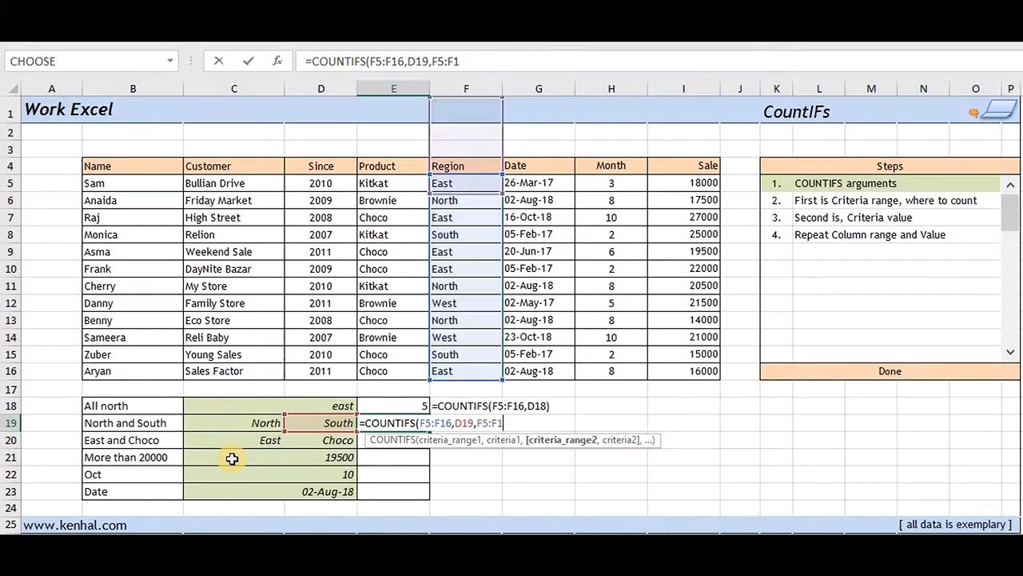
key(BackSpace)
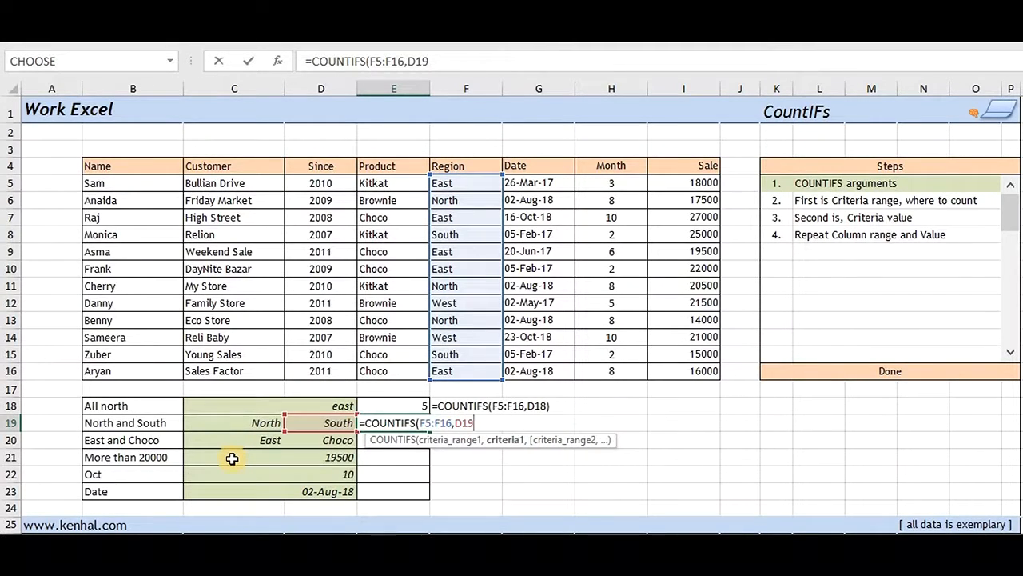
- Close E19's first COUNTIFS and add + COUNTIFS(F5:F16,C19) so both regions are counted
text())
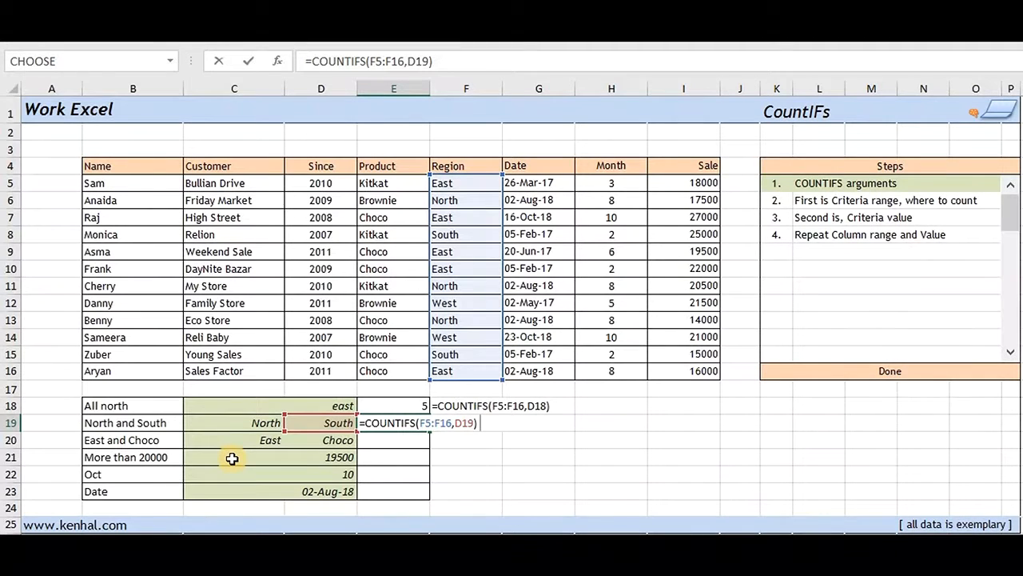
text( + count)
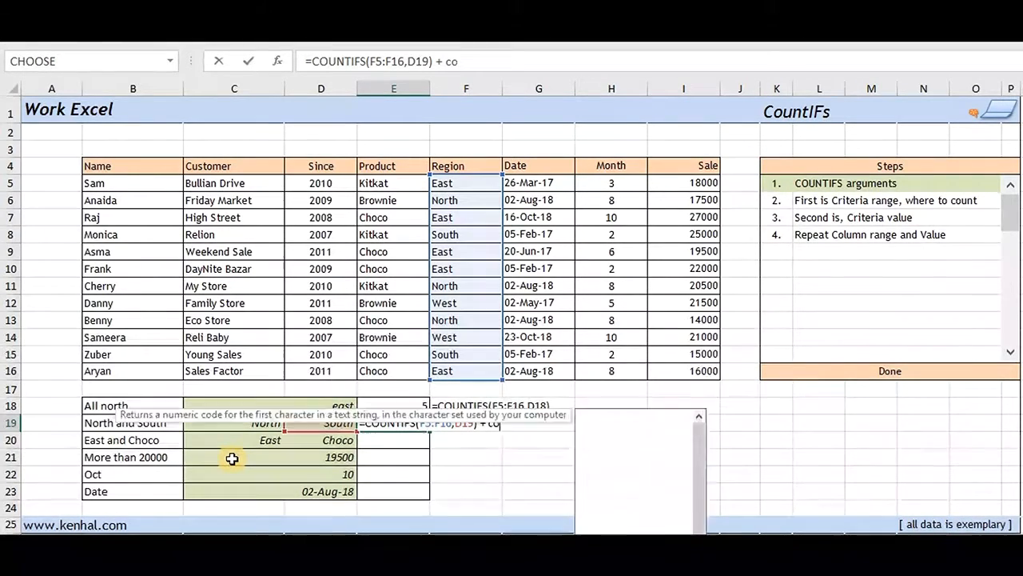
key(Down)
key(Down)
key(Down)
key(Down)
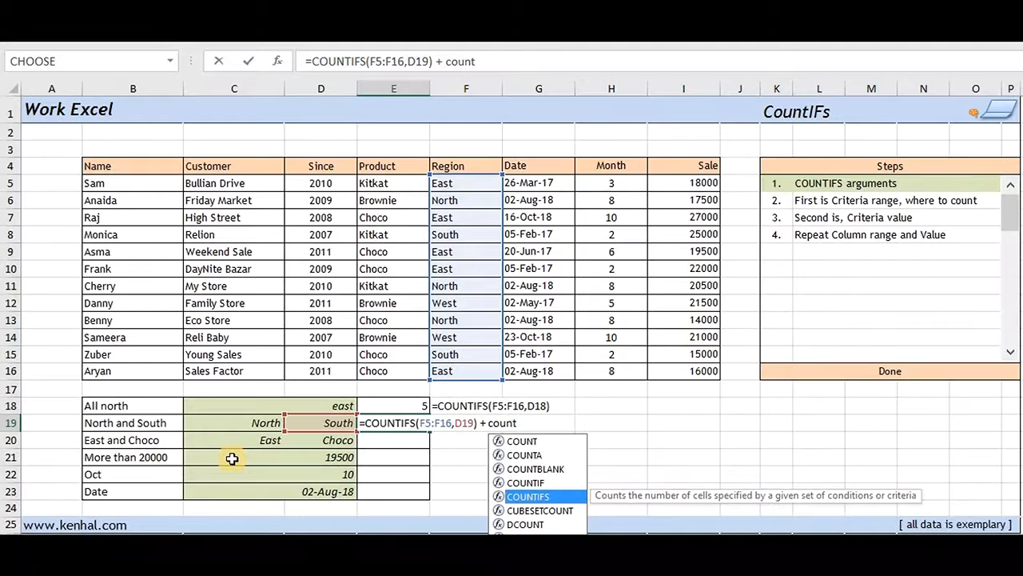
key(Tab)
drag(480, 186, 479, 372)
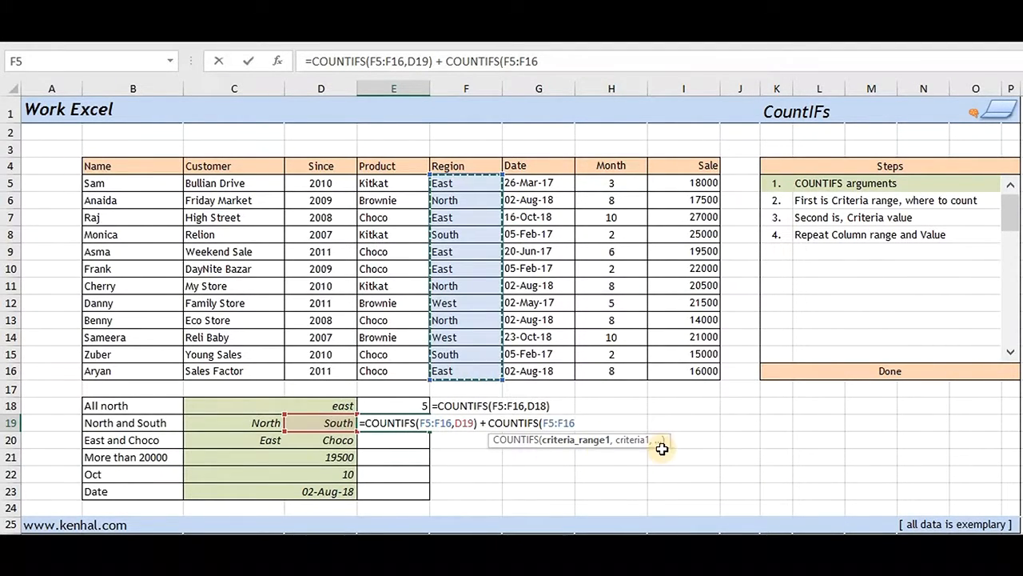
text(,)
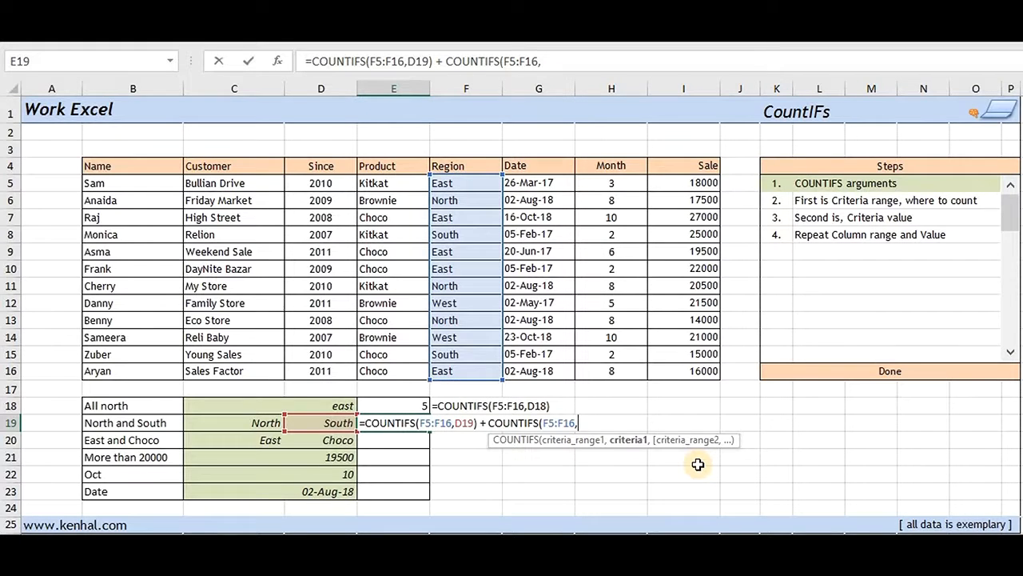
click(248, 423)
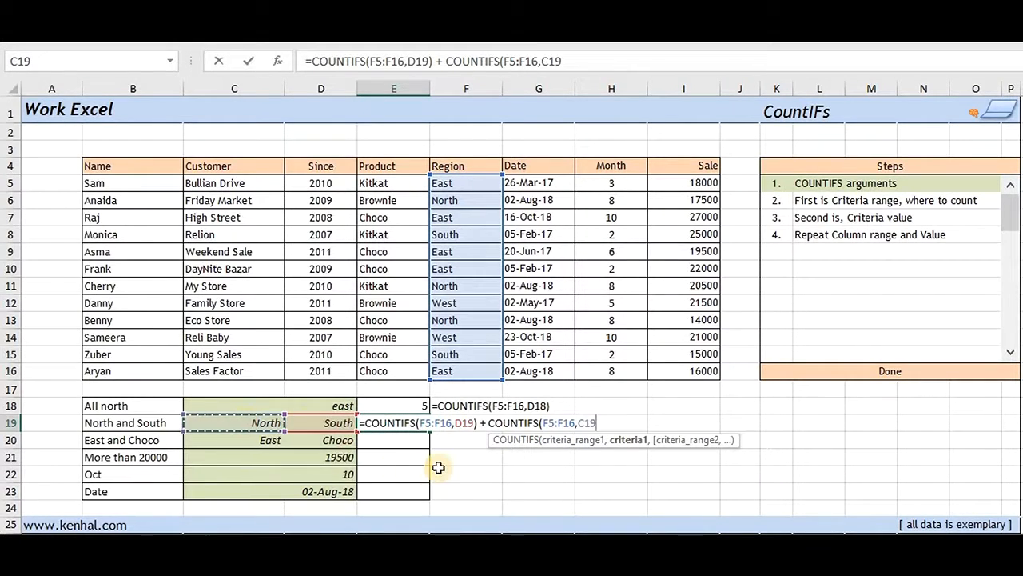
text())
key(Return)
key(Up)
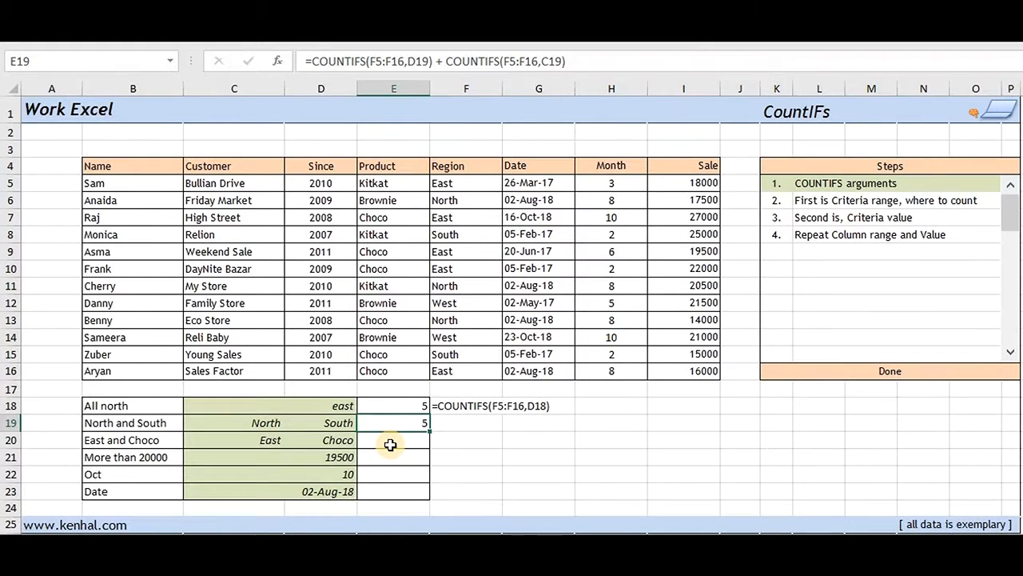
- Copy E19's combined formula into F19 as visible text, prefixed with an apostrophe
key(F2)
key(shift+Home)
key(ctrl+c)
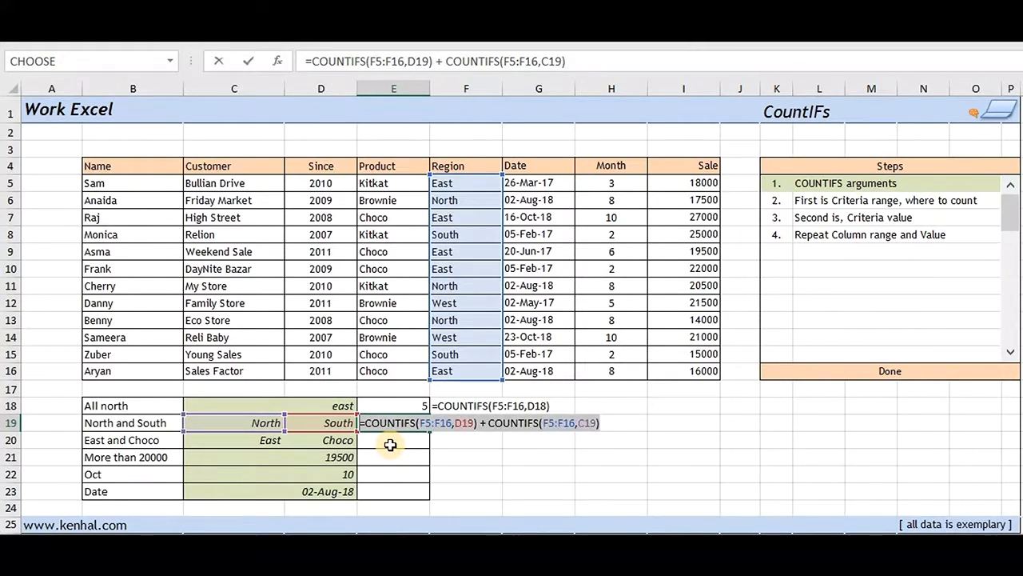
key(Tab)
text(')
key(ctrl+v)
key(Return)
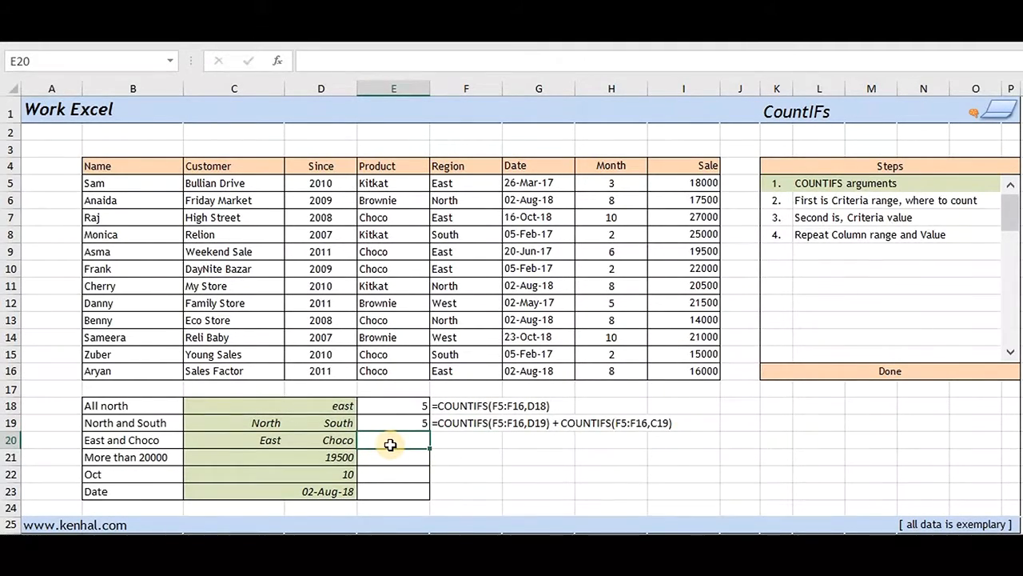
- Start a COUNTIFS formula in E20 with E5:E16 as the first range and D20 as its criterion
text(=)
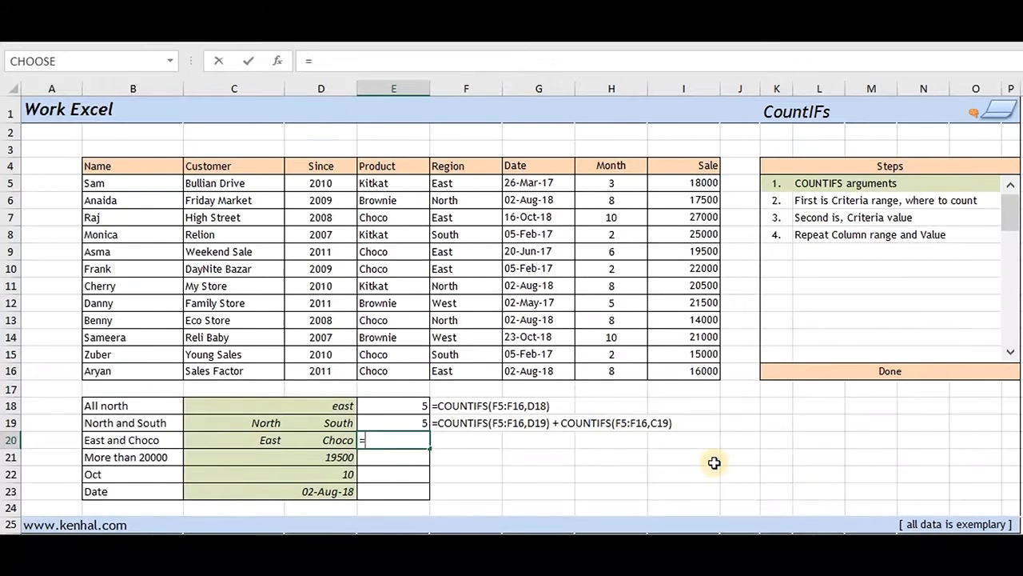
text(count)
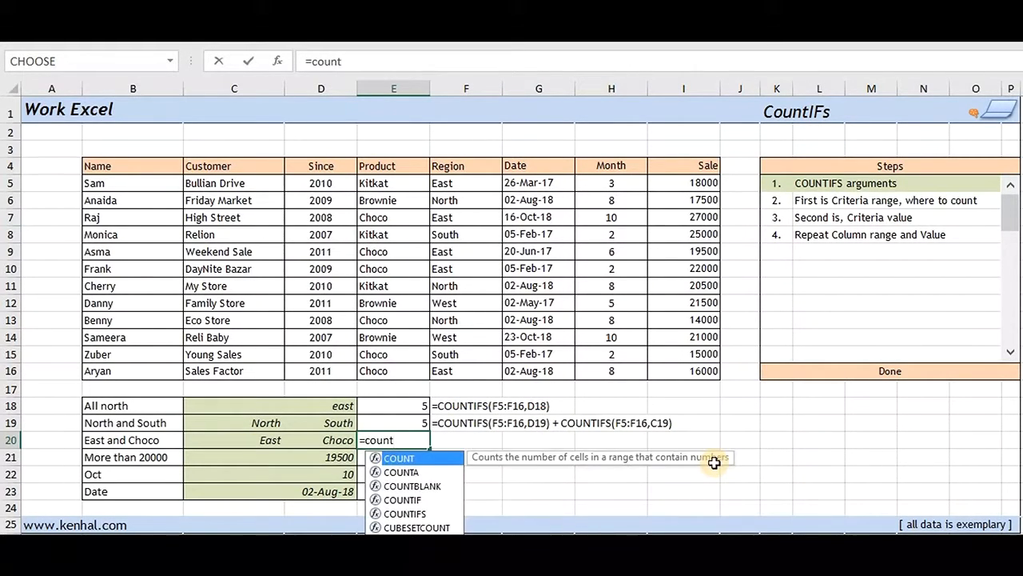
key(Down)
key(Down)
key(Down)
key(Down)
key(Tab)
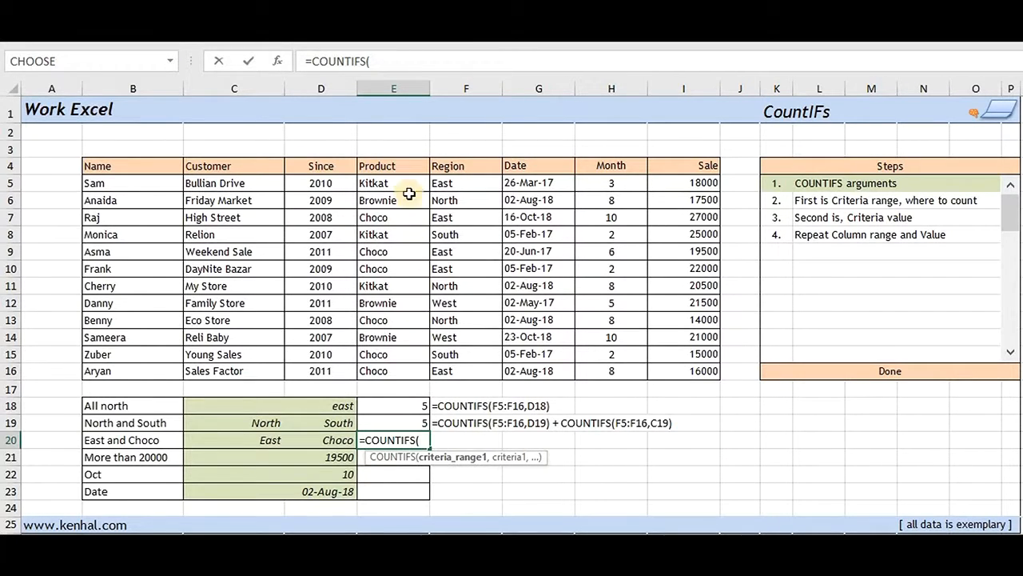
drag(406, 183, 413, 370)
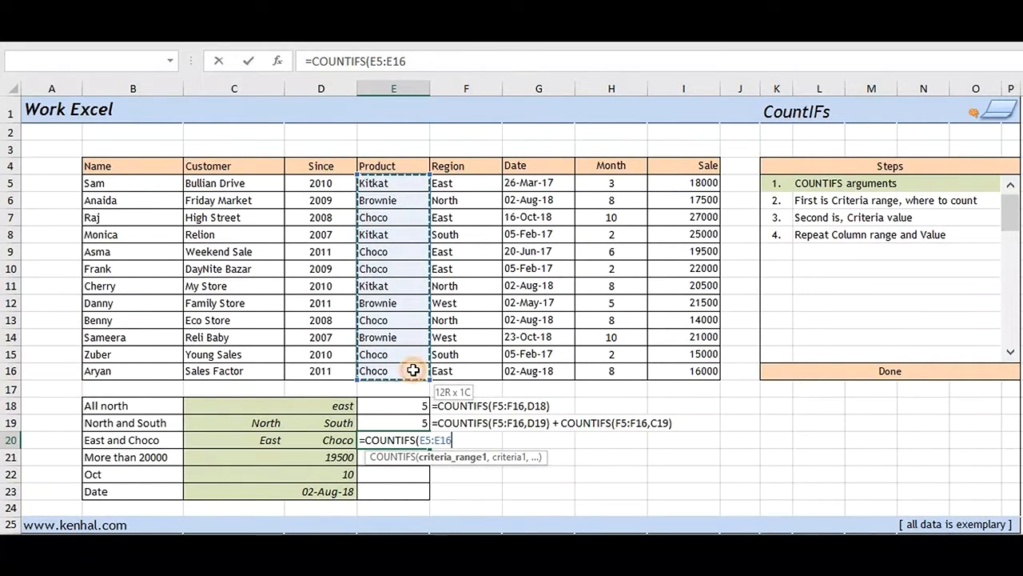
text(,)
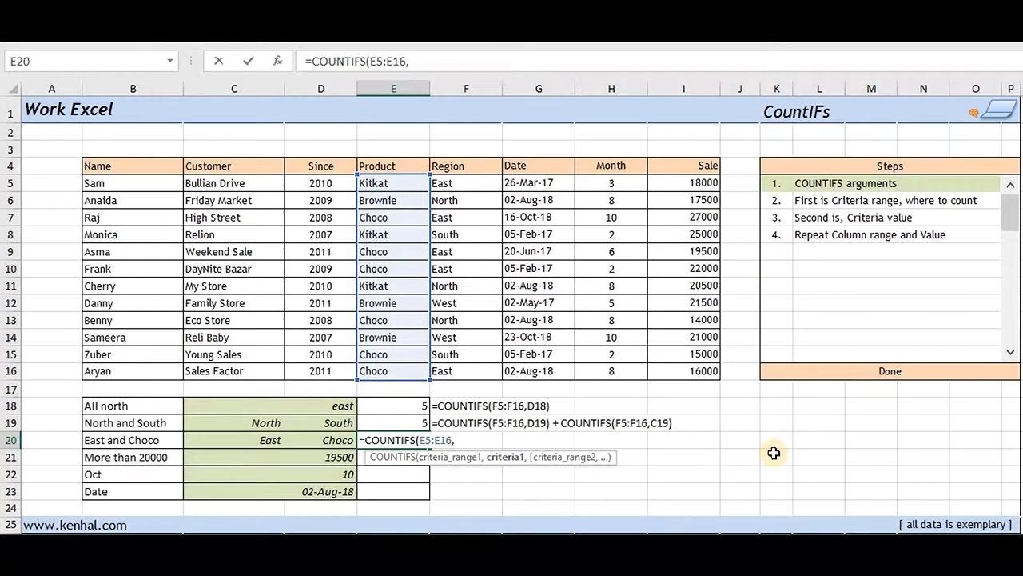
click(303, 442)
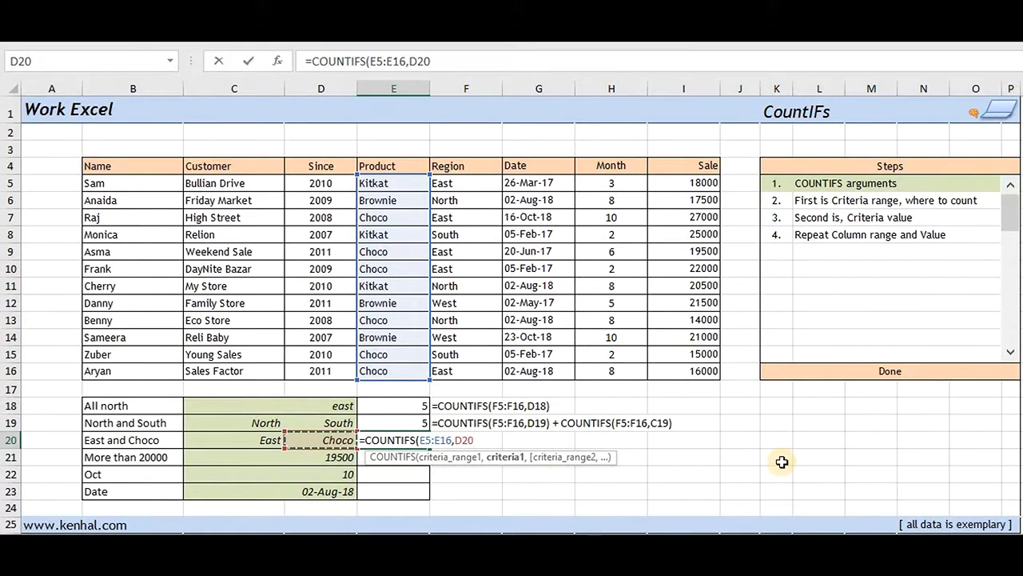
text(,)
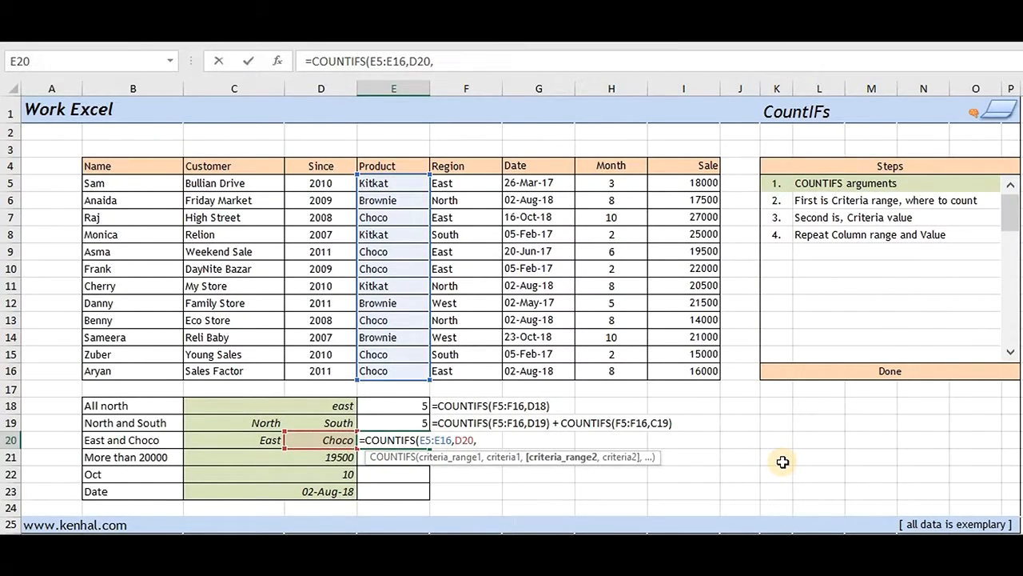
- Add F5:F16 and C20 as E20's second range and criterion, enter the formula, and check the matching East and Choco rows
drag(480, 183, 480, 371)
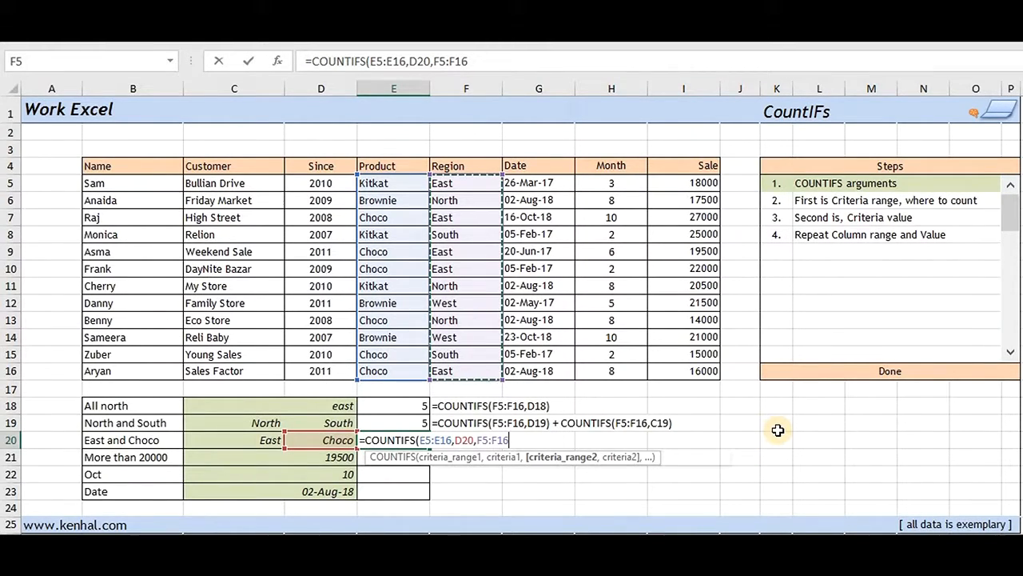
text(,)
click(232, 441)
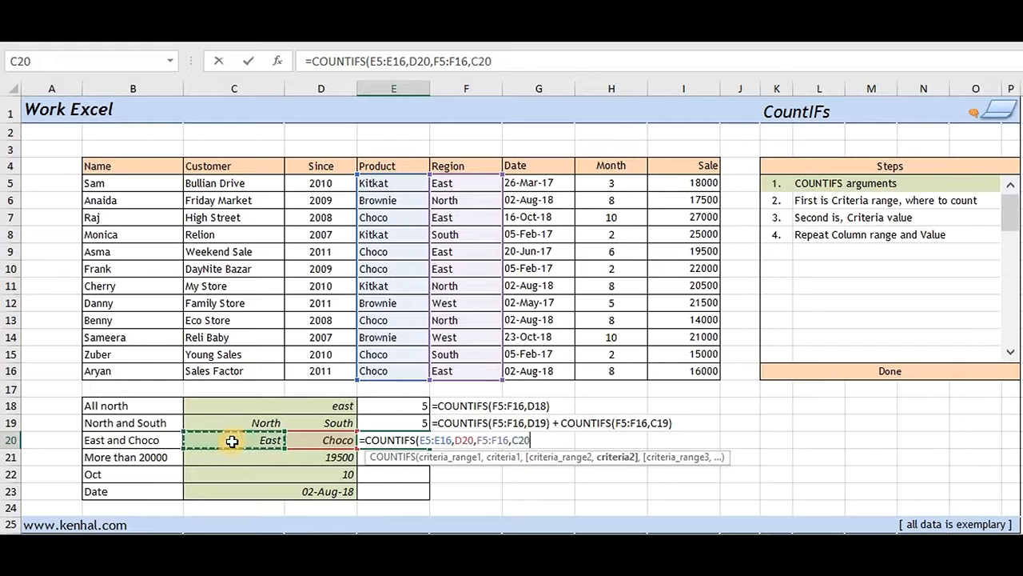
text())
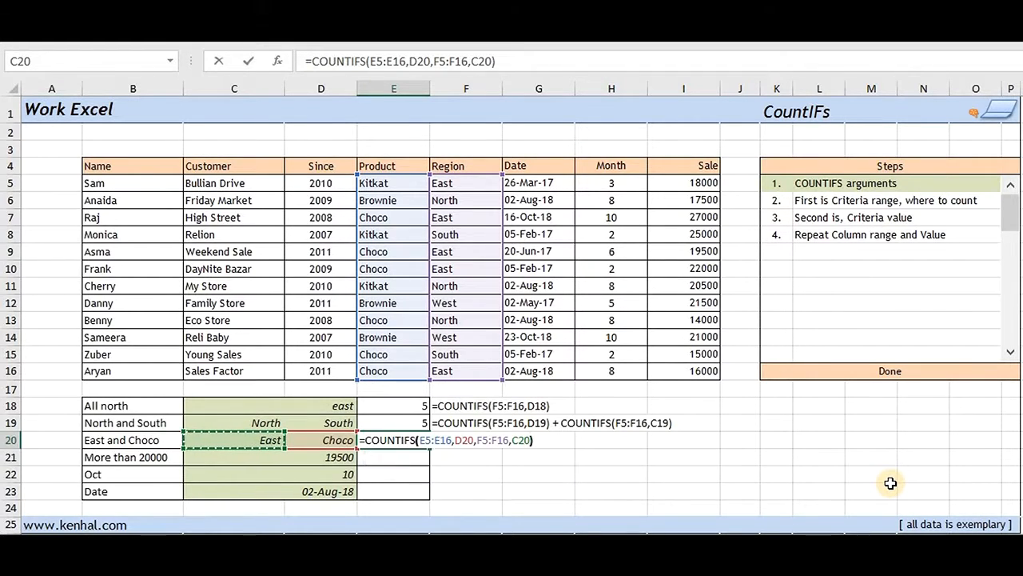
key(Return)
key(Up)
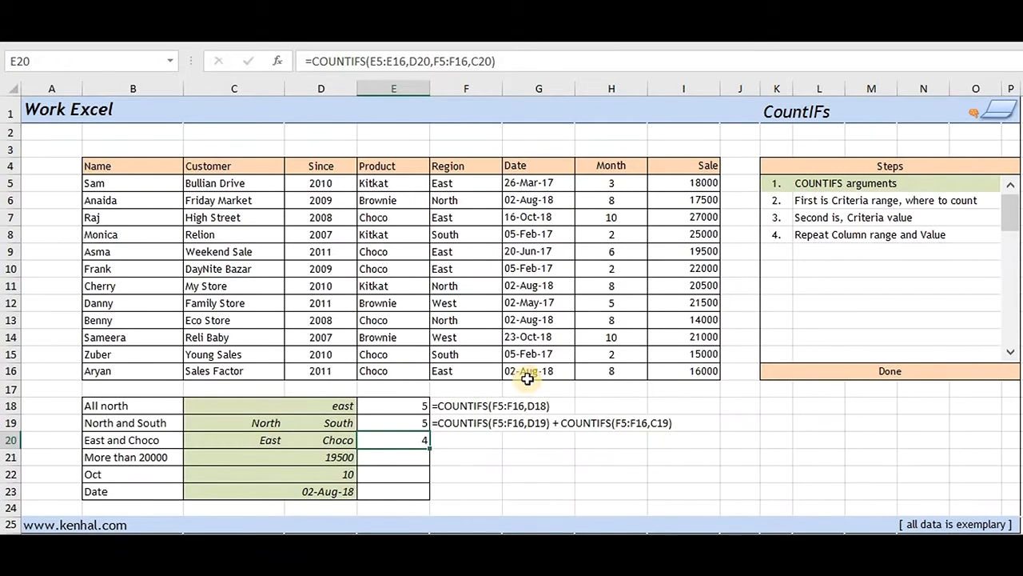
drag(407, 371, 460, 371)
drag(390, 269, 456, 254)
drag(404, 218, 455, 219)
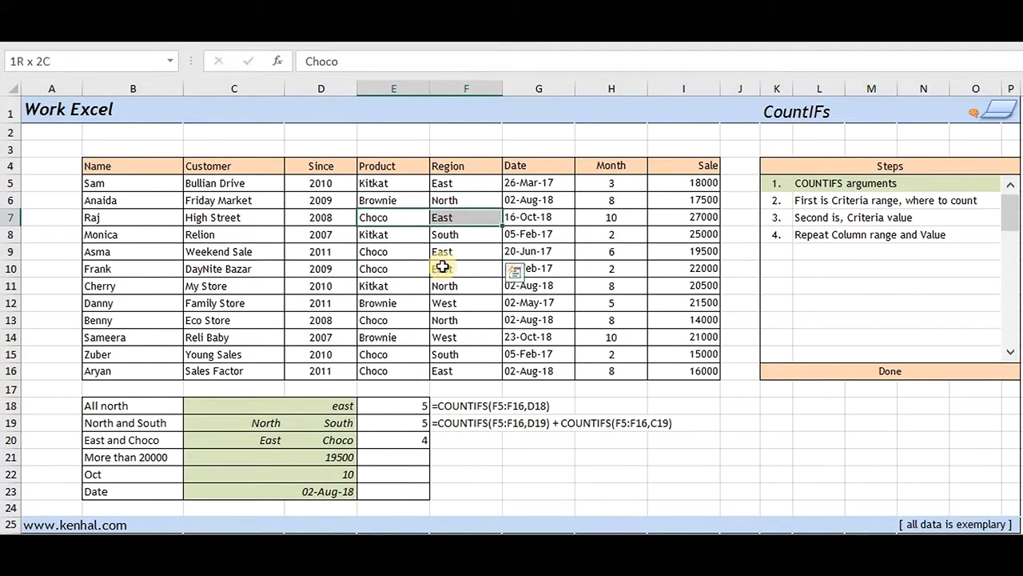
- Copy E20's formula into F20 as visible text, prefixed with an apostrophe
click(400, 441)
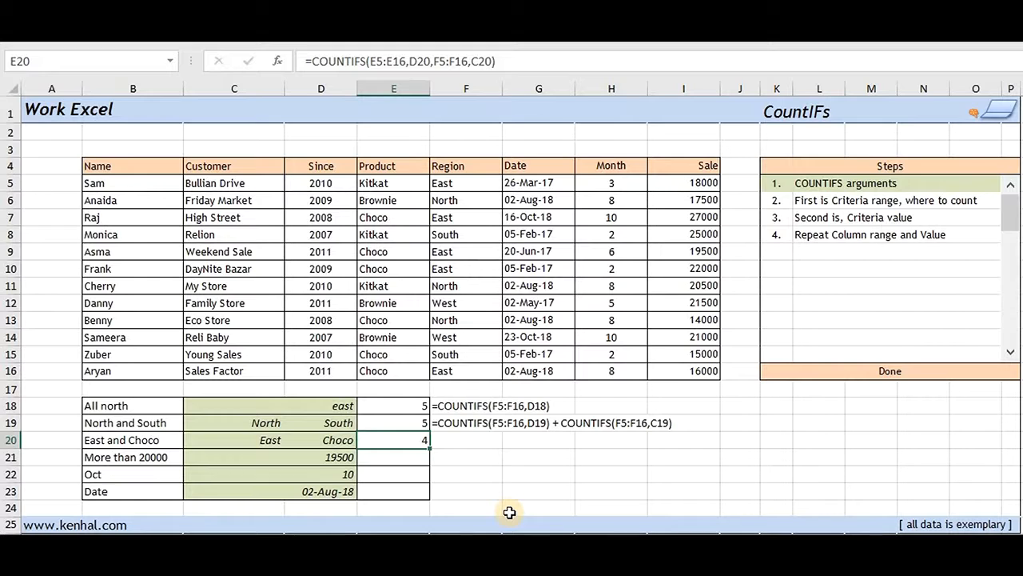
key(F2)
key(Tab)
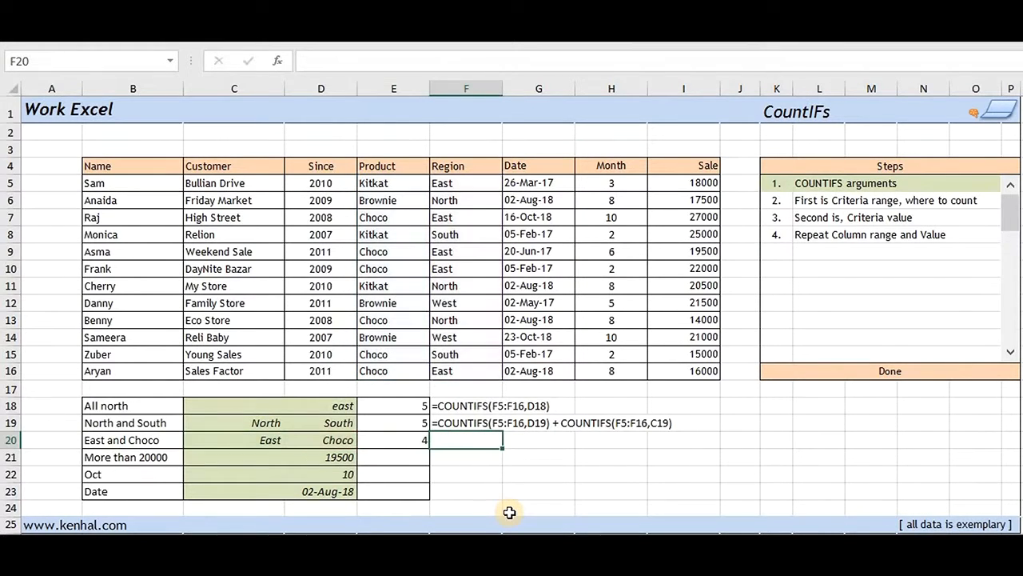
text(')
key(ctrl+v)
key(Return)
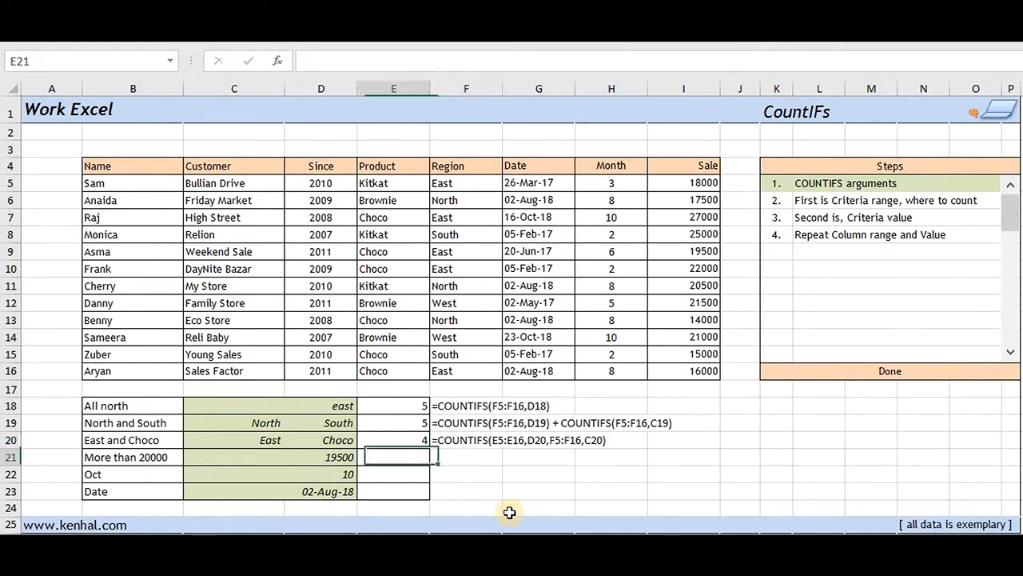
- Enter =COUNTIFS(I5:I16,D21) in E21 and check the matching sale in the Sale column
text(=)
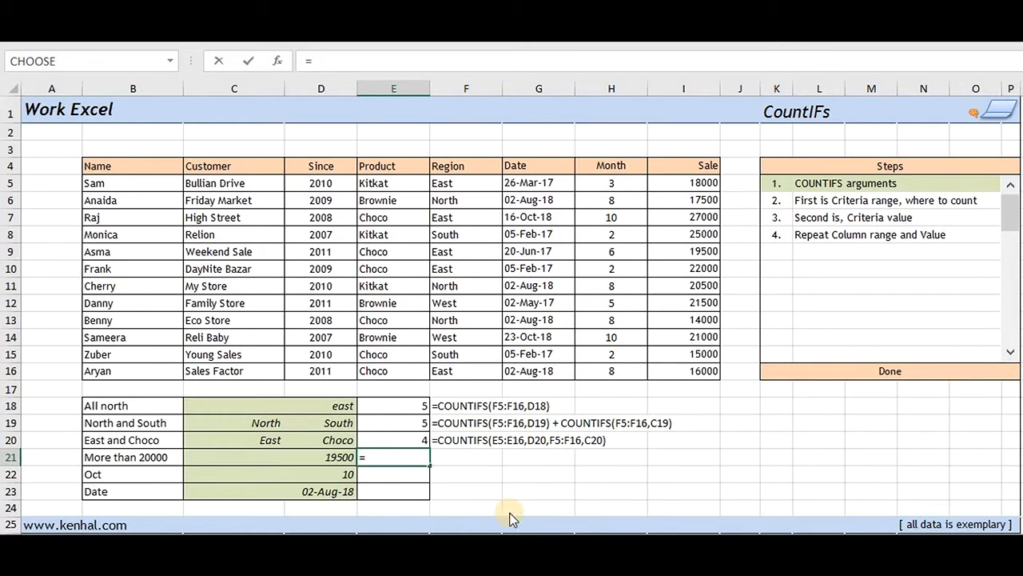
text(count)
key(Down)
key(Down)
key(Down)
key(Down)
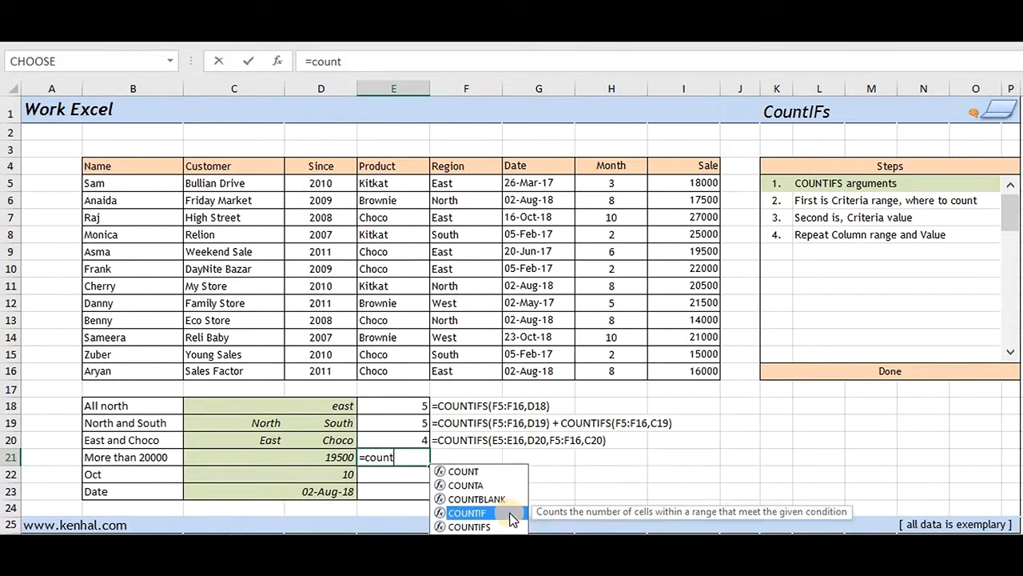
key(Tab)
drag(672, 184, 676, 368)
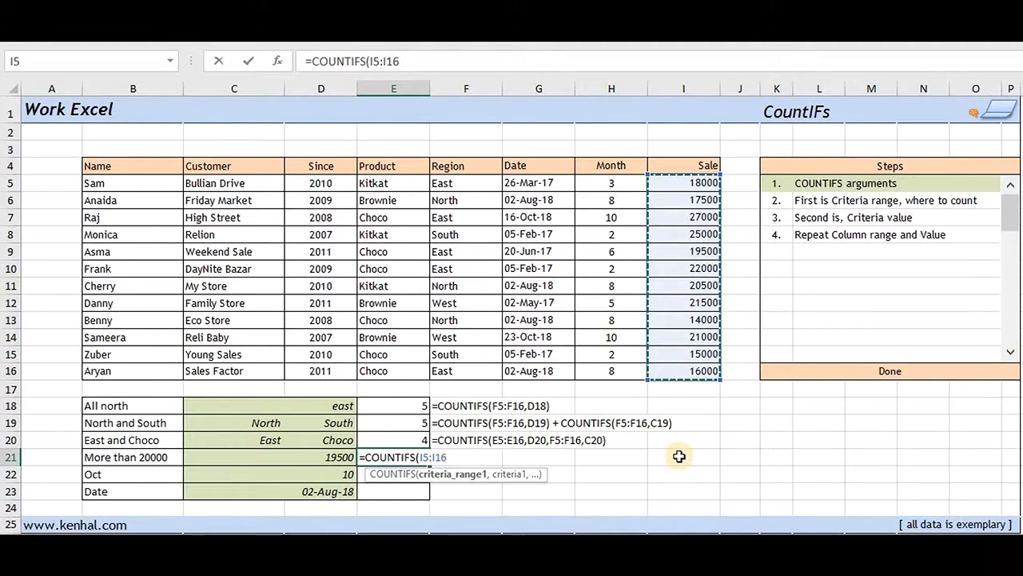
text(,)
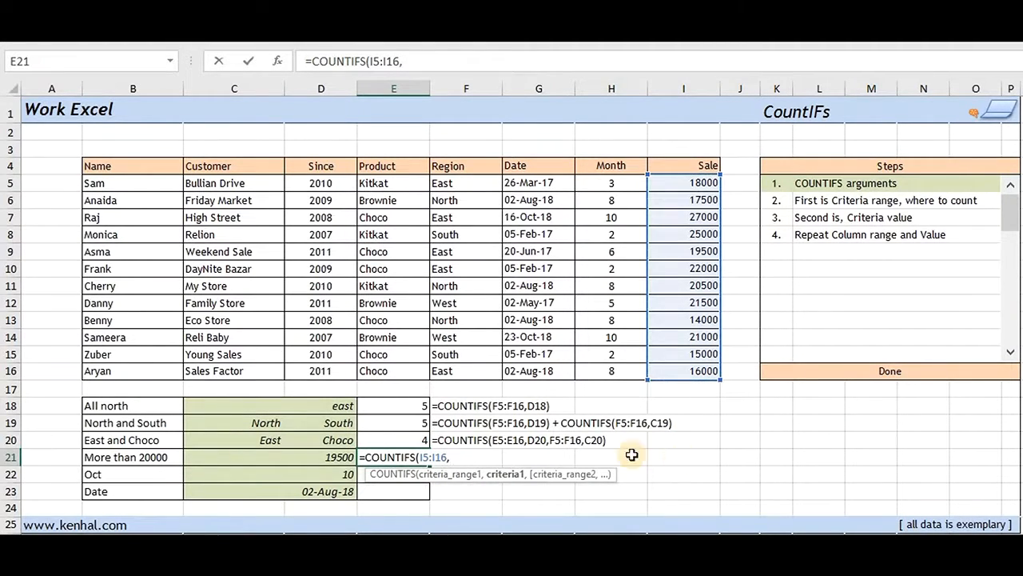
click(336, 455)
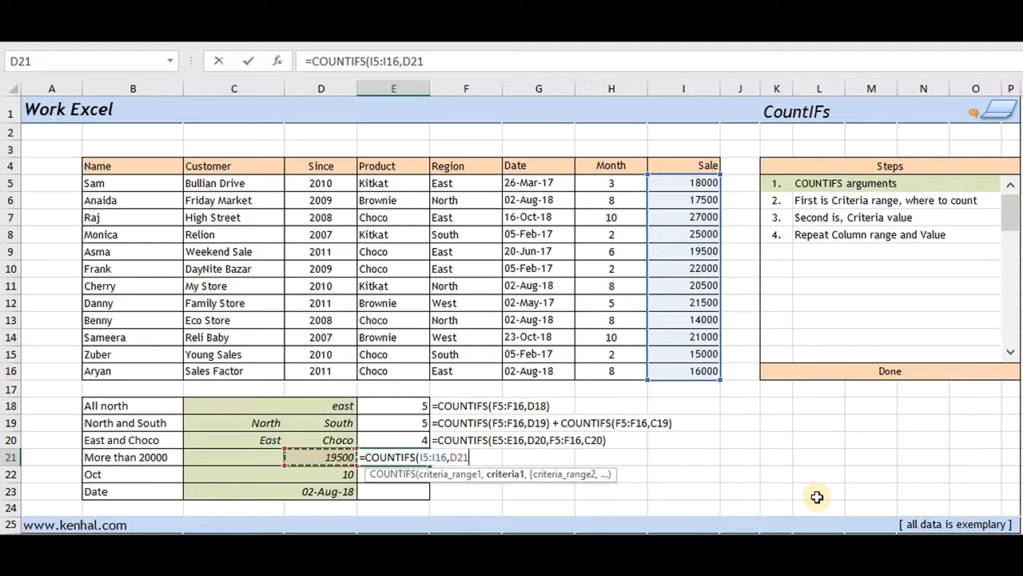
key(ctrl+Return)
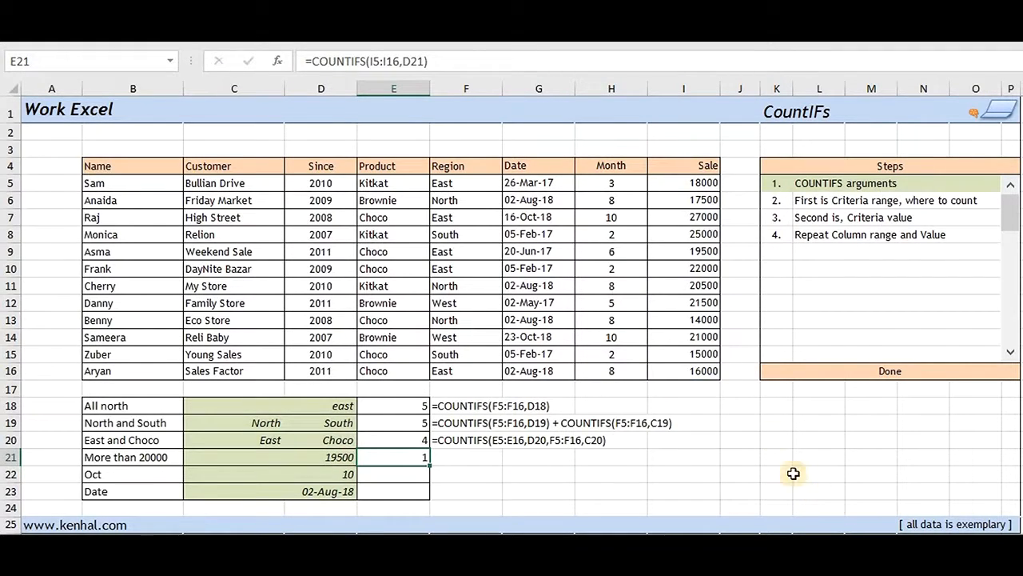
click(664, 252)
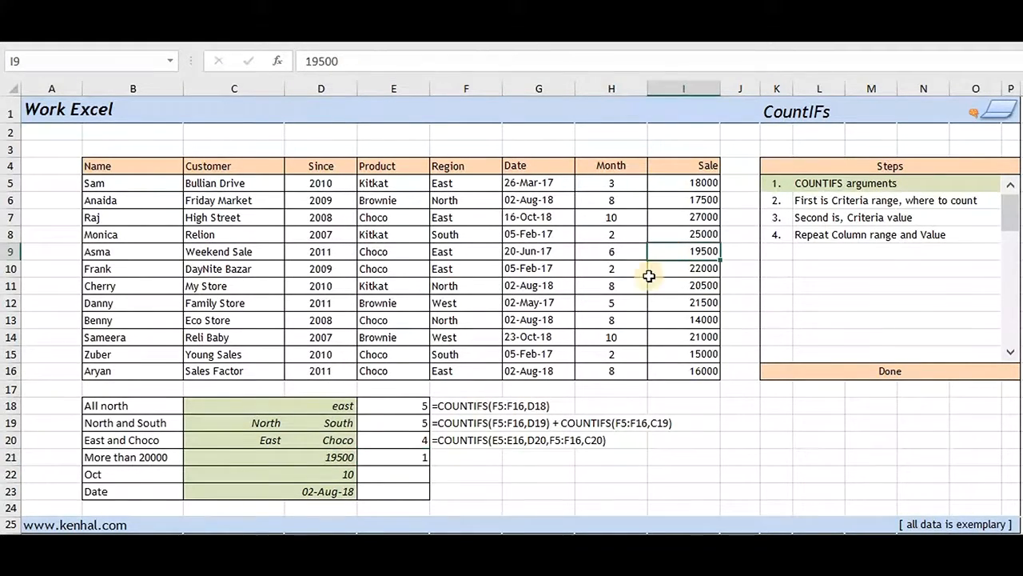
- Change E21's criterion to ">=" & D21 so sales at or above the threshold are counted
click(400, 456)
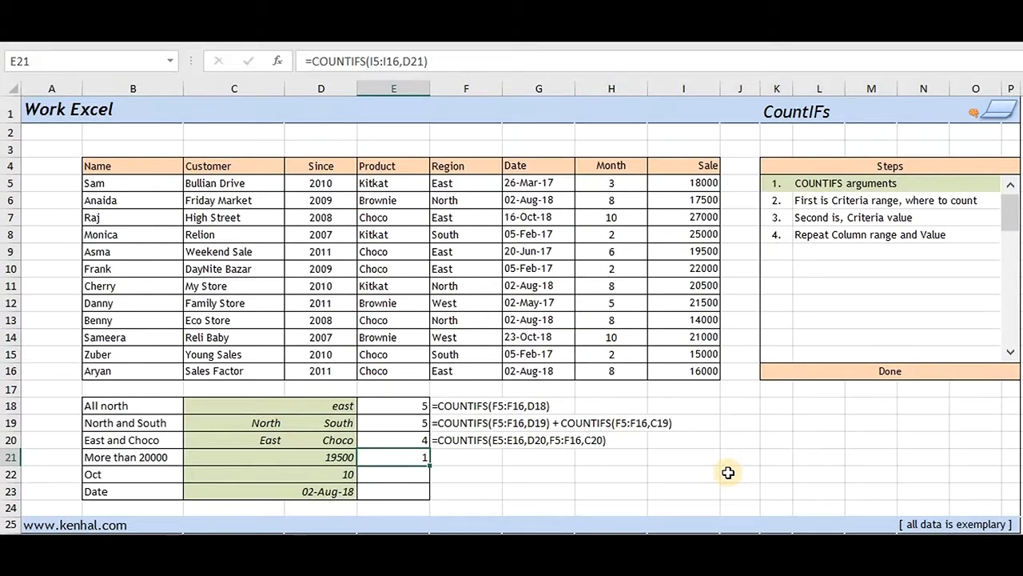
key(F2)
key(Left)
key(Left)
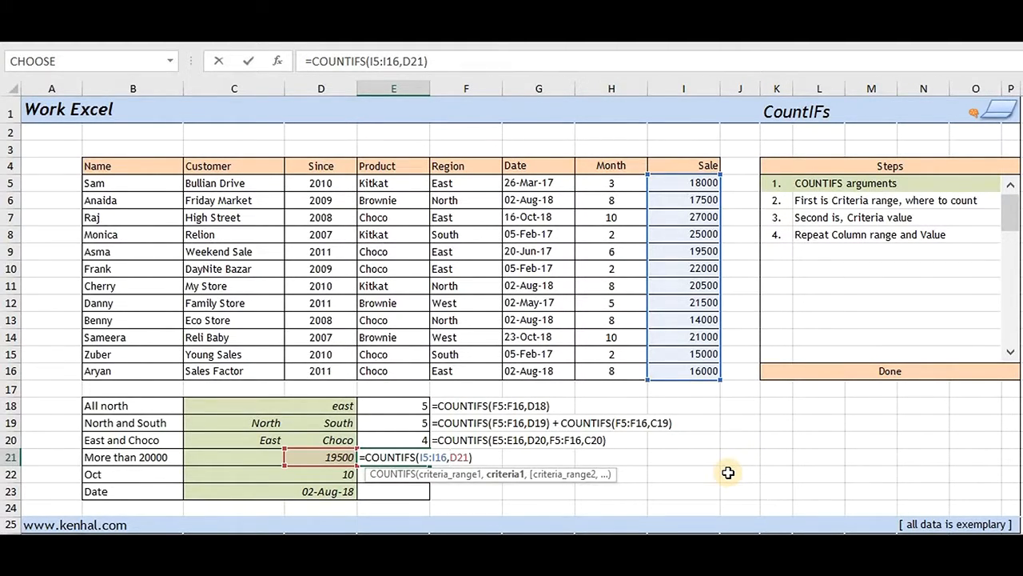
text(">=" &)
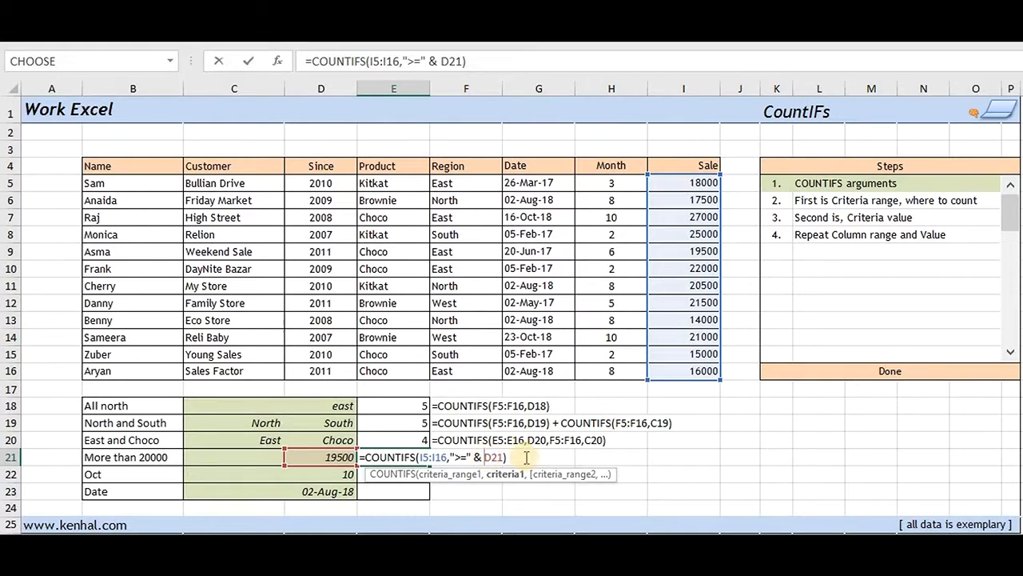
key(ctrl+Return)
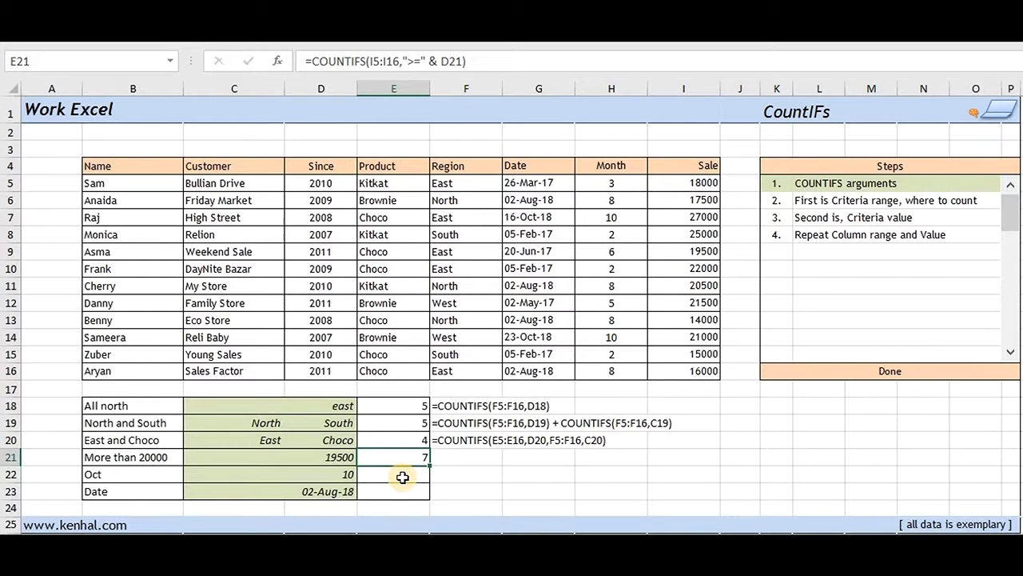
- Enter a COUNTIFS formula in E22 with the dates G5:G16 as the range and D22 as the criterion
click(402, 477)
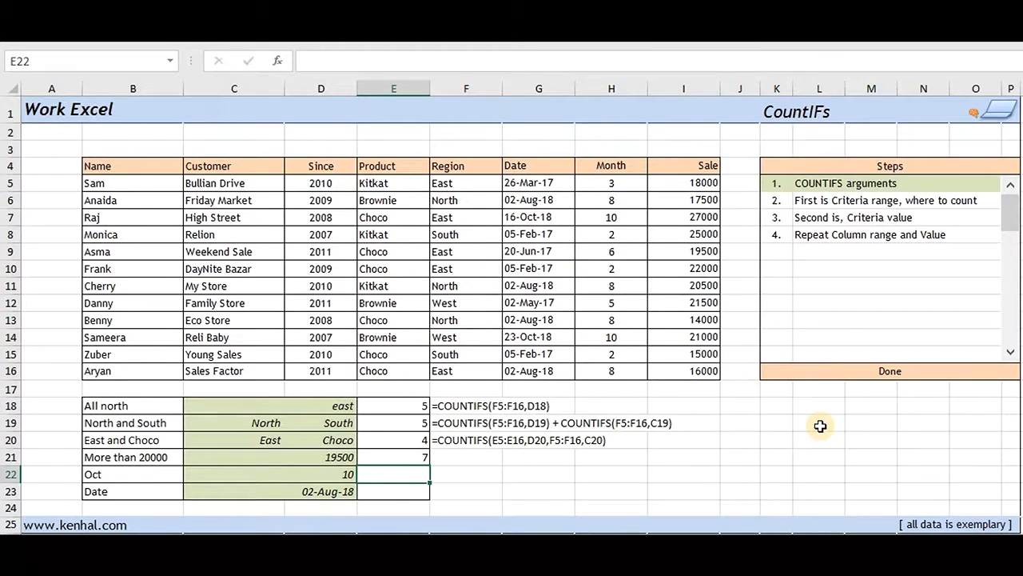
text(=coun)
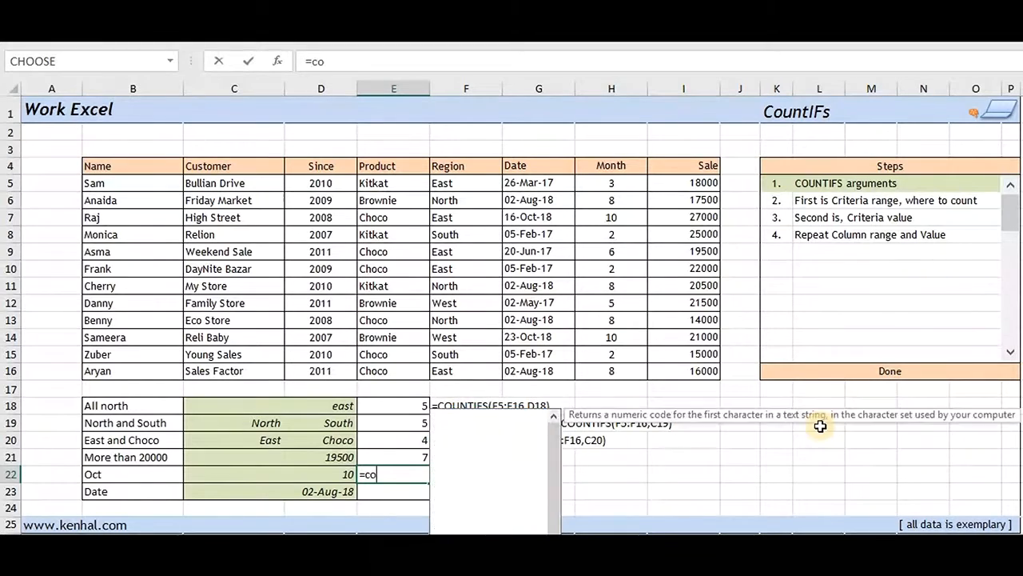
key(Down)
key(Down)
key(Down)
key(Tab)
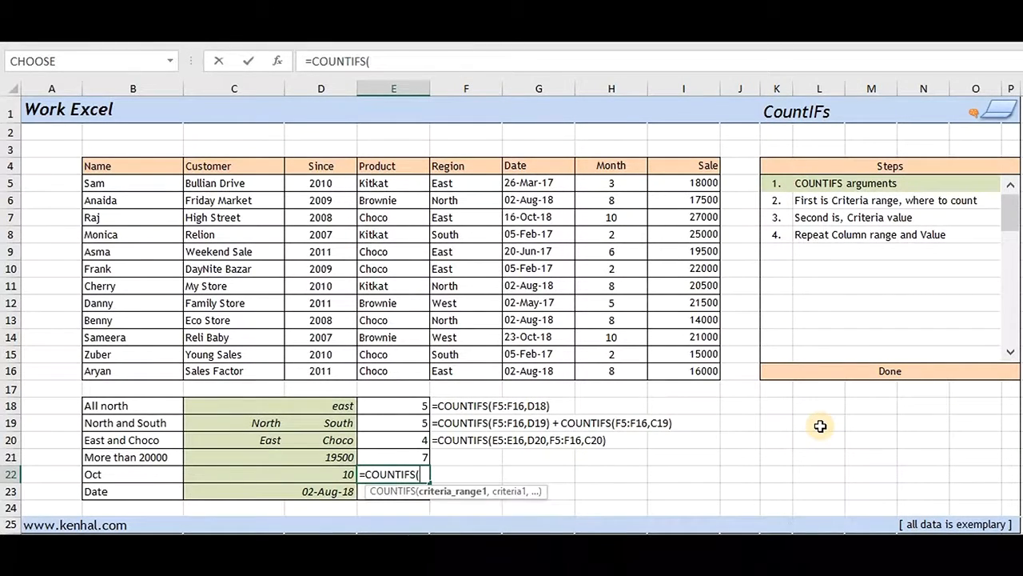
drag(559, 182, 559, 371)
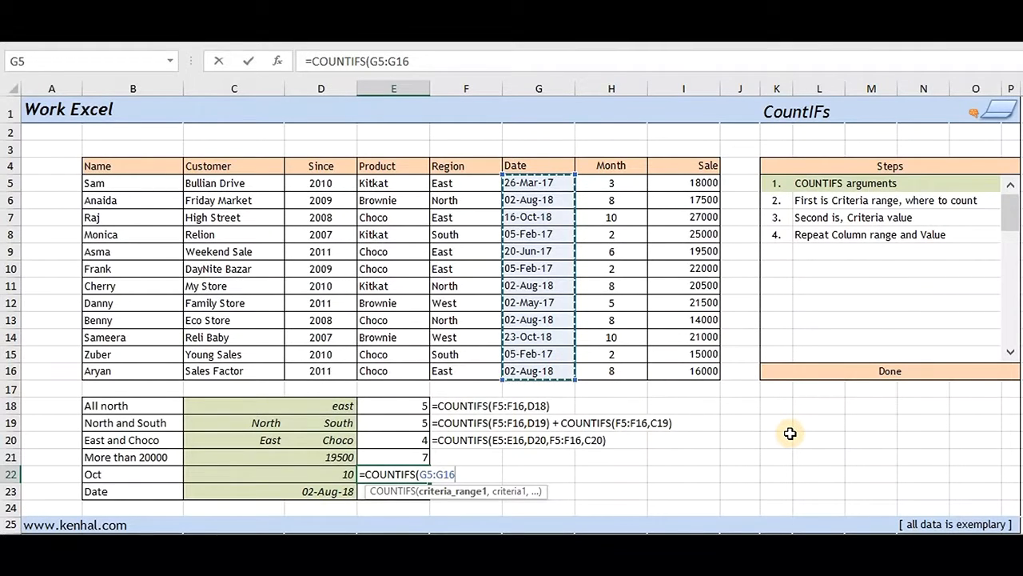
text(,)
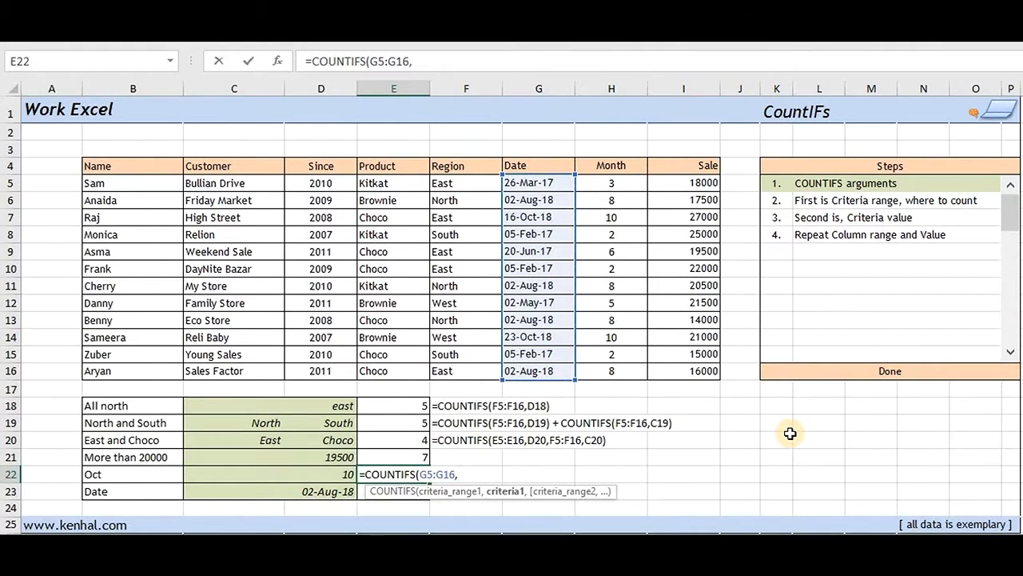
key(Left)
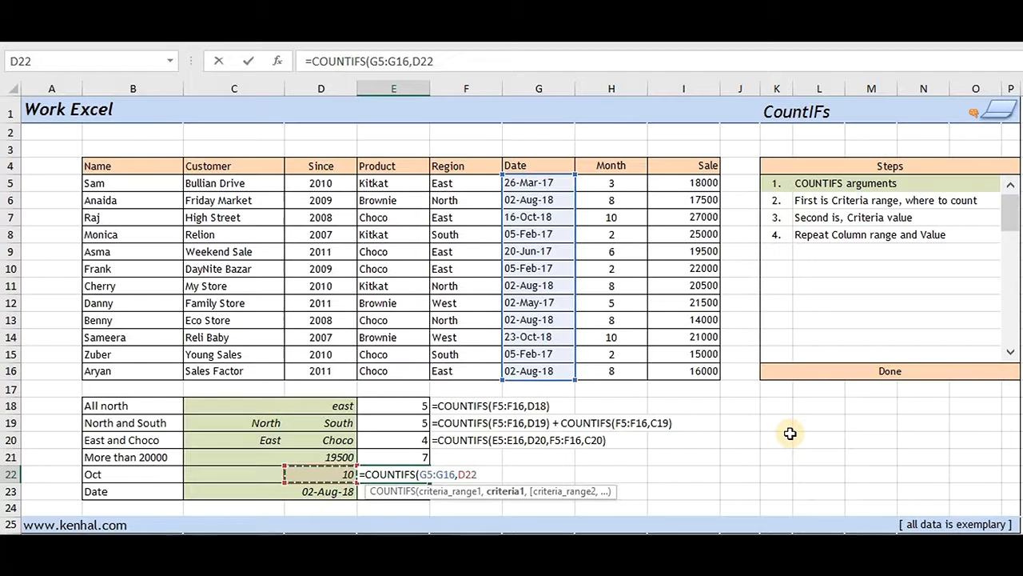
key(Return)
- Change E22's criteria range to the months H5:H16 and check the October rows in the Date and Month columns
key(Up)
key(F2)
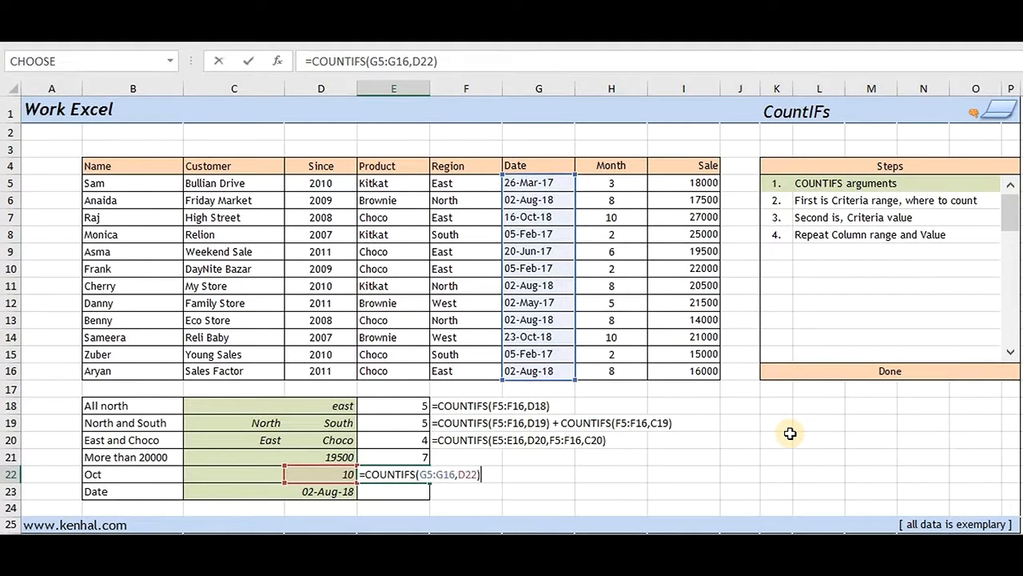
key(Left)
key(Left)
key(Left)
key(Left)
key(Left)
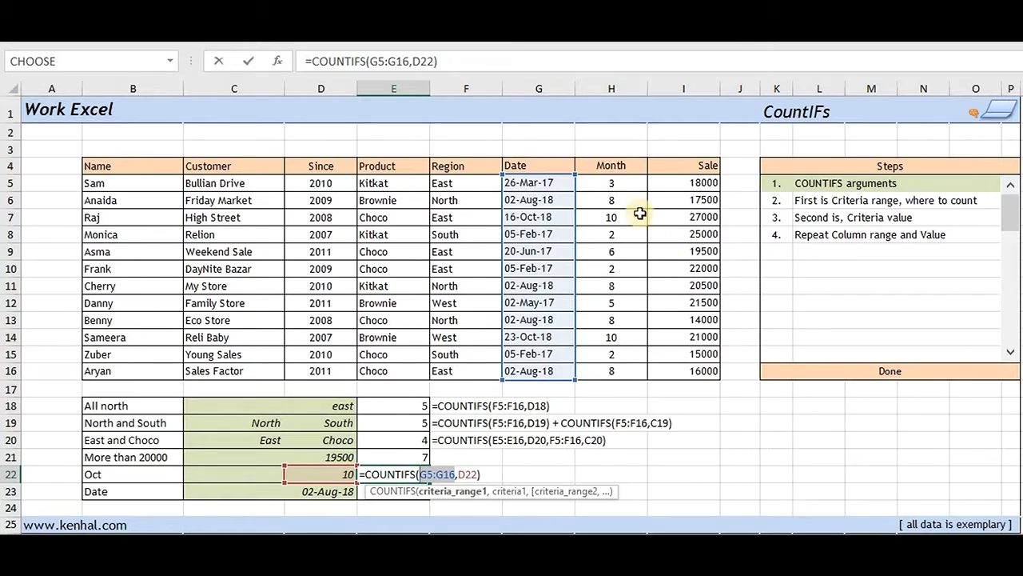
drag(632, 184, 631, 254)
drag(628, 333, 660, 363)
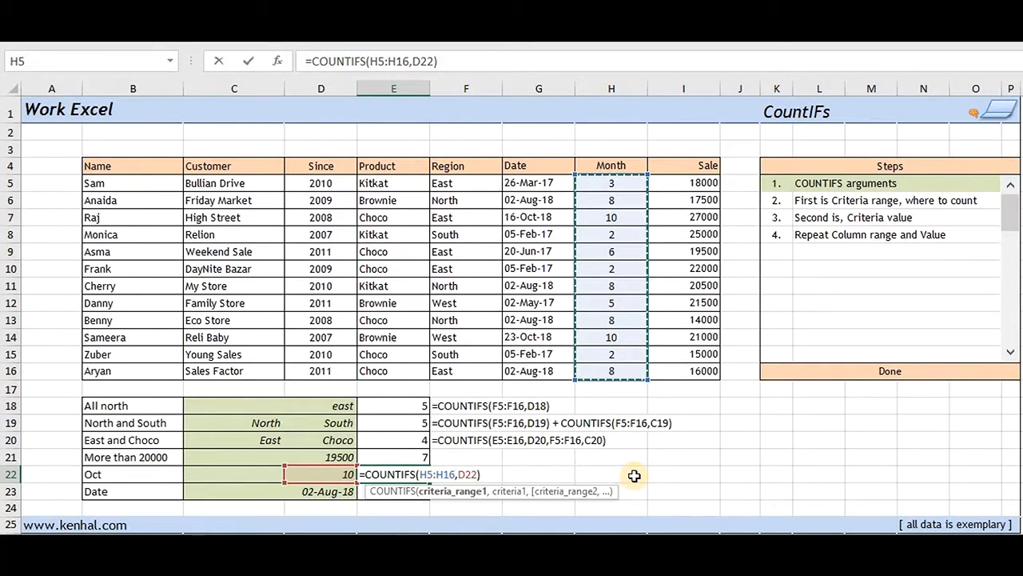
key(Return)
key(Up)
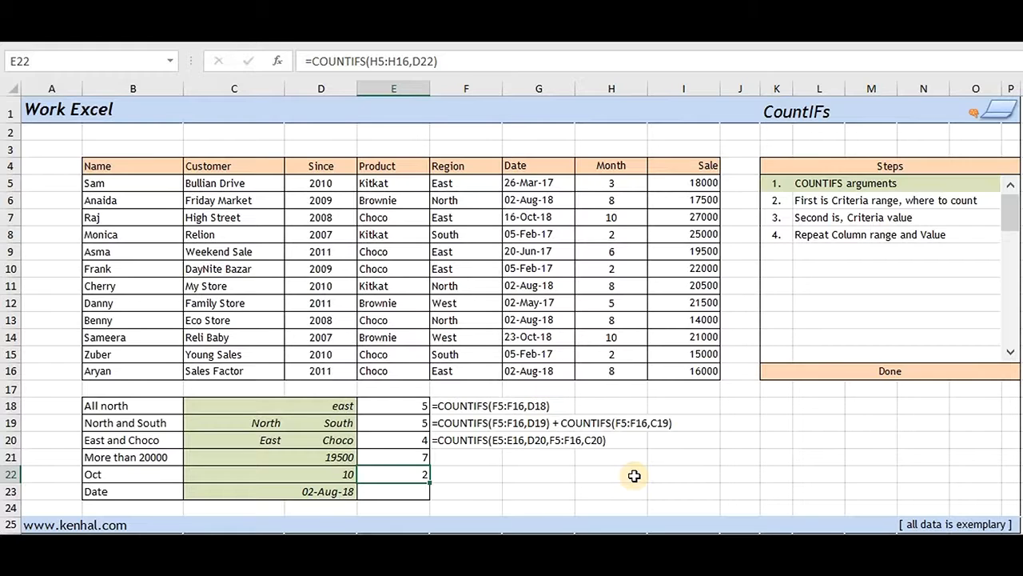
click(551, 339)
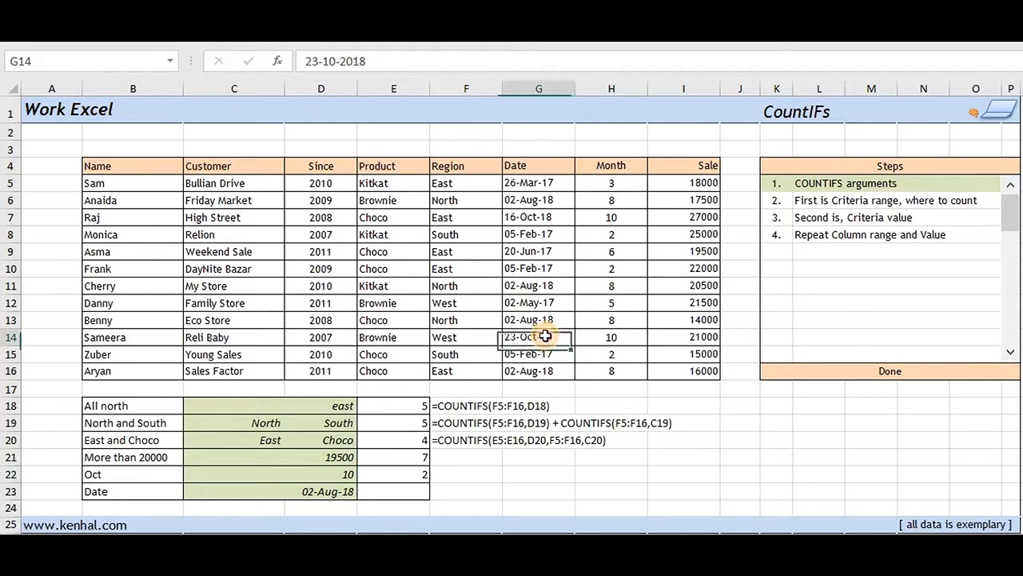
click(552, 220)
click(599, 219)
click(590, 338)
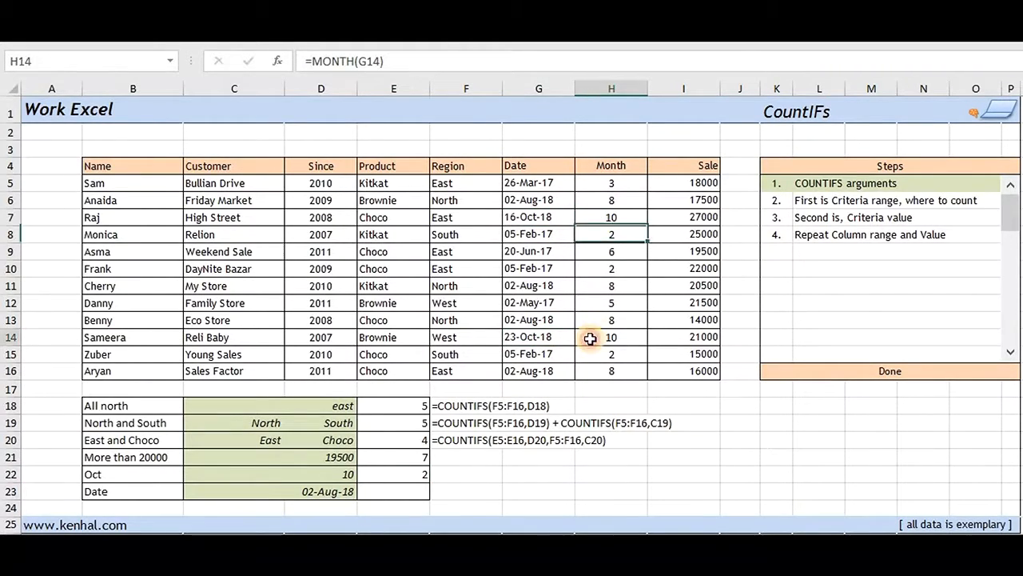
- Copy E21's formula into F21 as visible text, prefixed with an apostrophe
click(414, 456)
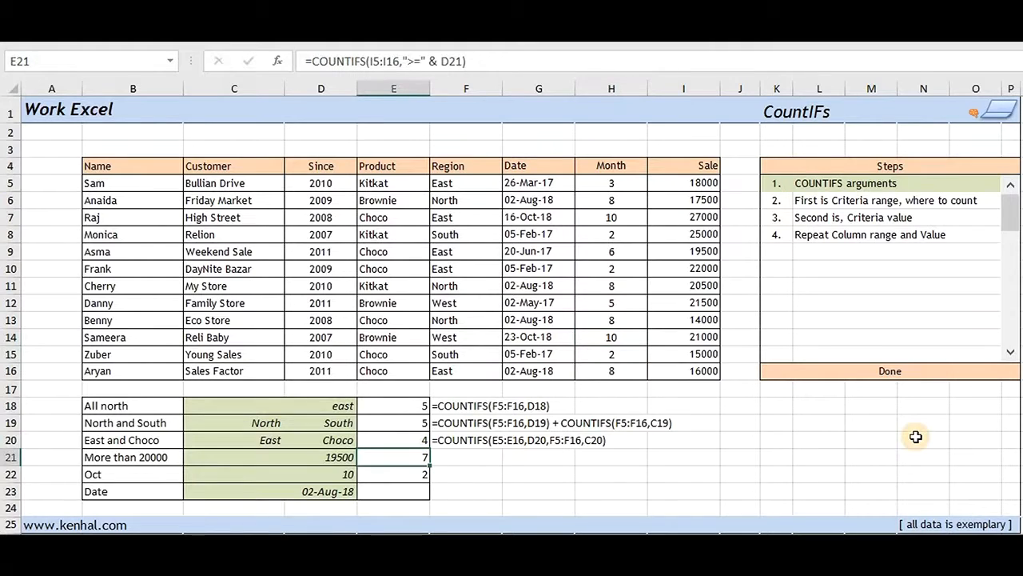
key(F2)
key(shift+Home)
key(ctrl+c)
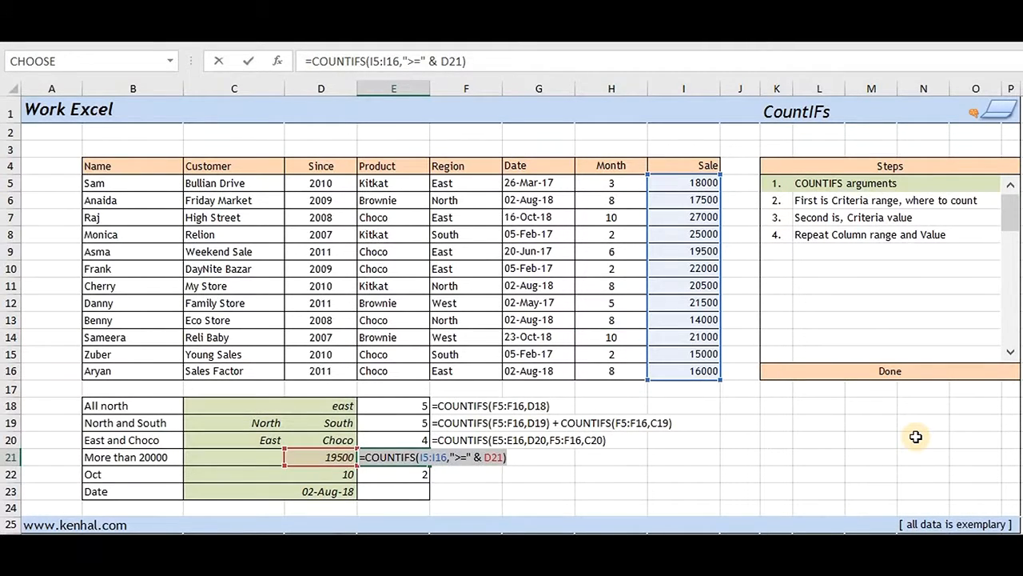
key(Tab)
text(')
key(ctrl+v)
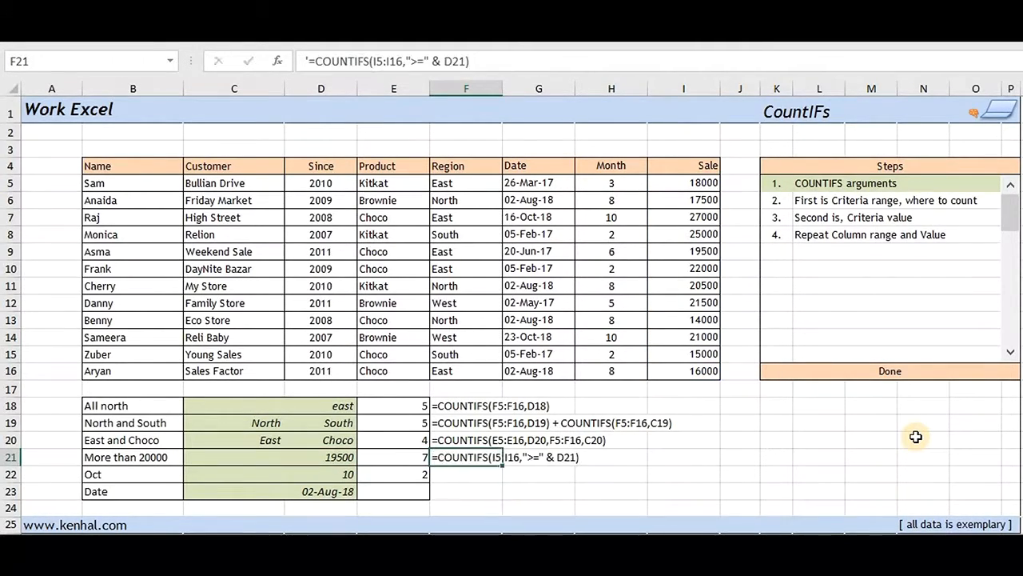
key(Return)
- Copy E22's formula into F22 as visible text, prefixed with an apostrophe
key(F2)
key(shift+Home)
key(ctrl+c)
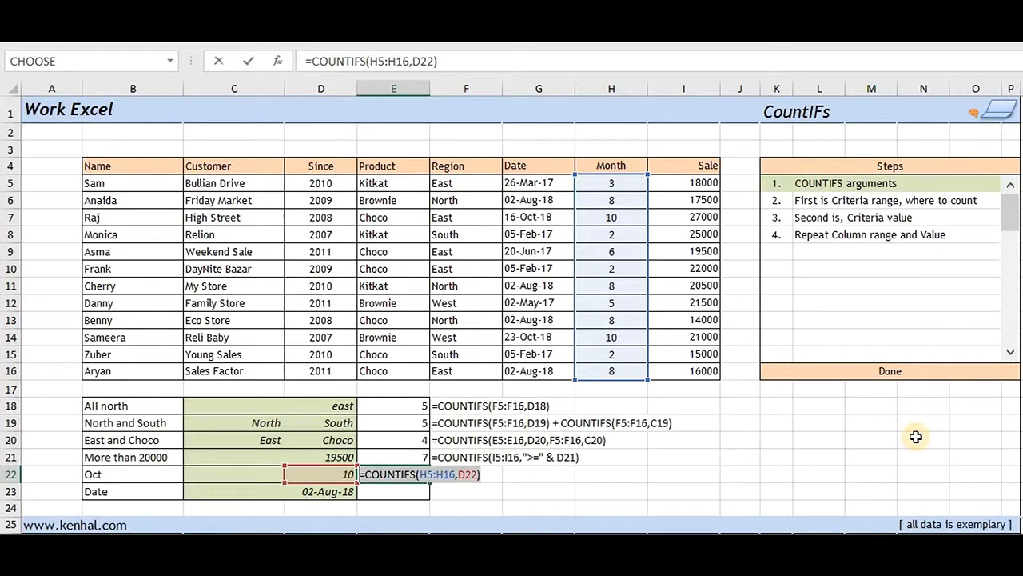
key(Tab)
text(')
key(ctrl+v)
key(Return)
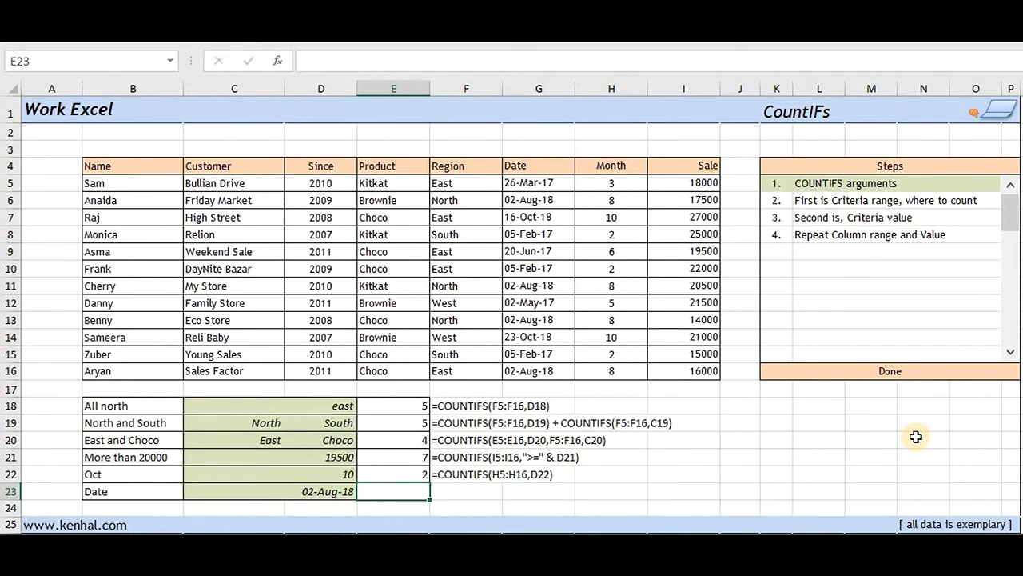
- Enter =COUNTIFS(G5:G16,D23) in E23 and check the matching 02-Aug-18 entries in the Date column
text(=count)
key(Down)
key(Down)
key(Down)
key(Down)
key(Tab)
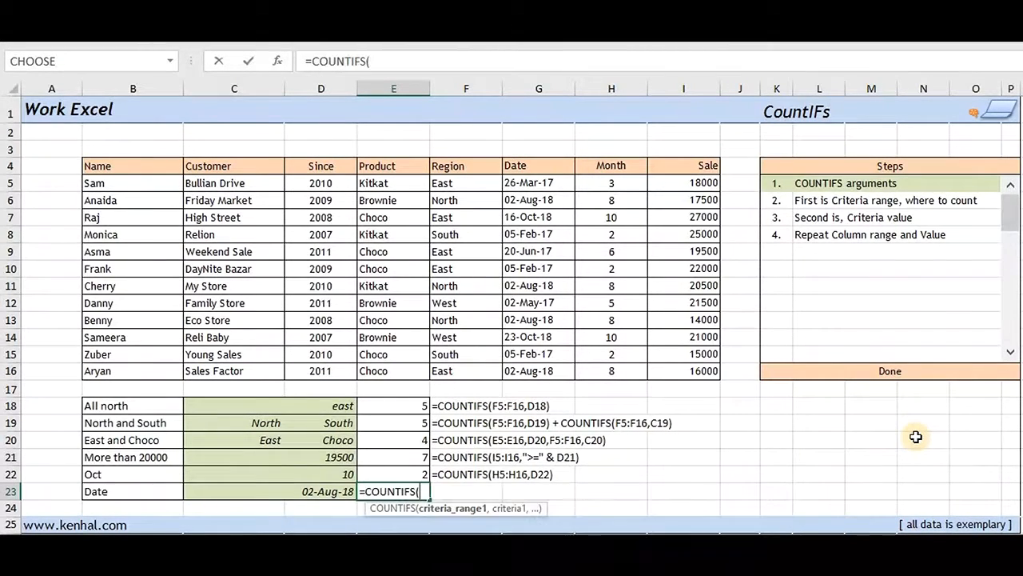
drag(567, 180, 567, 371)
text(,)
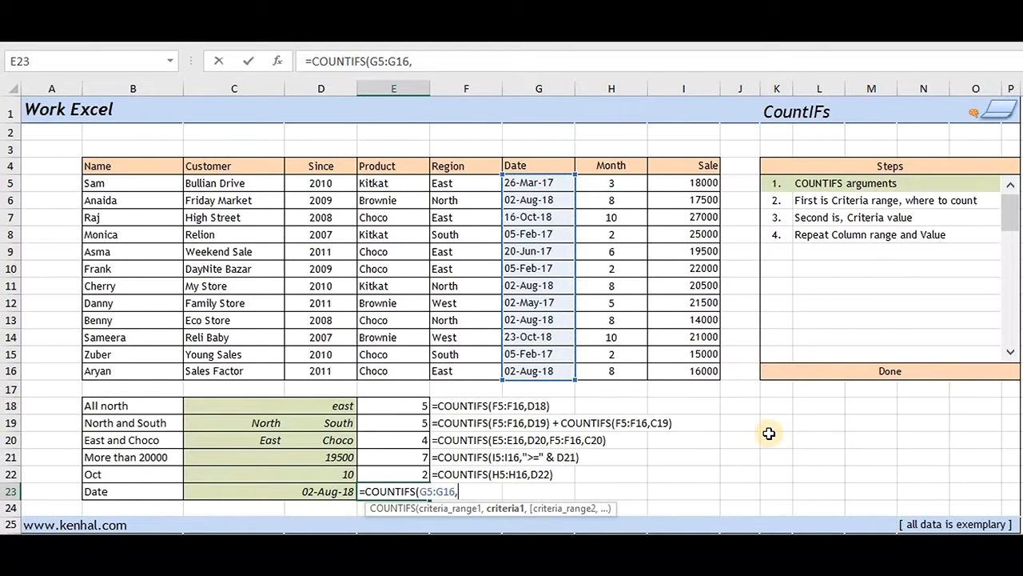
click(350, 490)
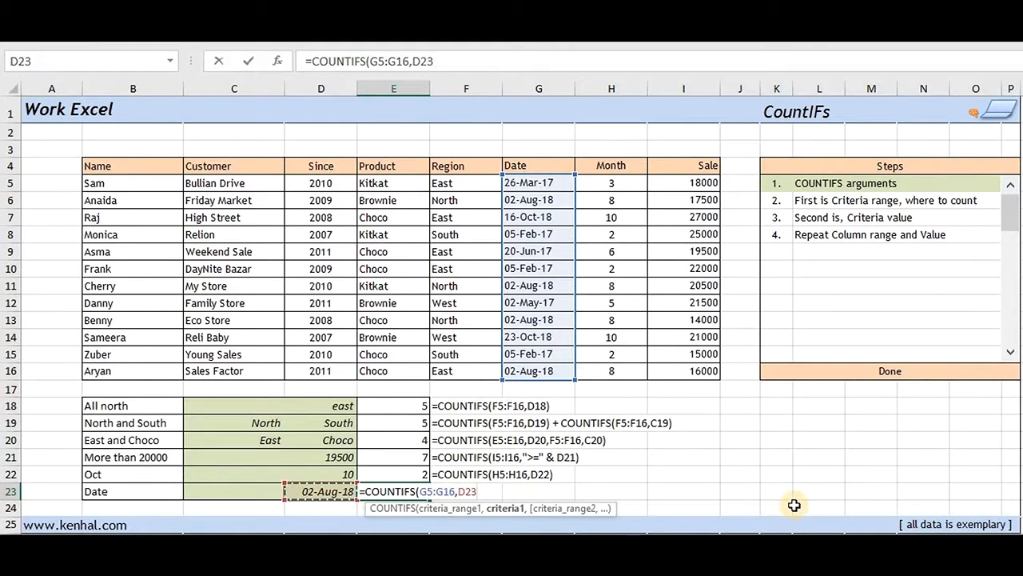
key(ctrl+Return)
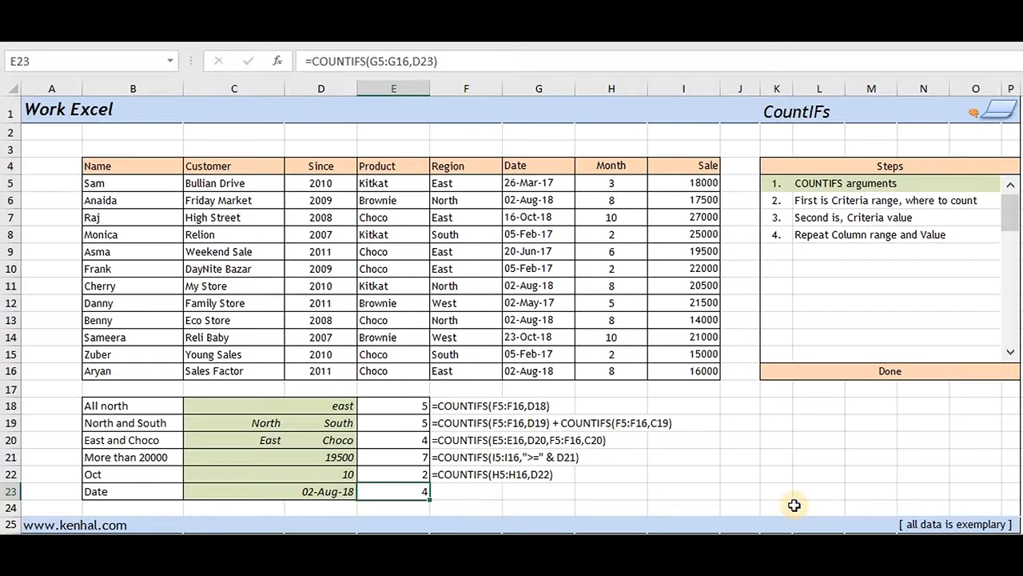
click(534, 373)
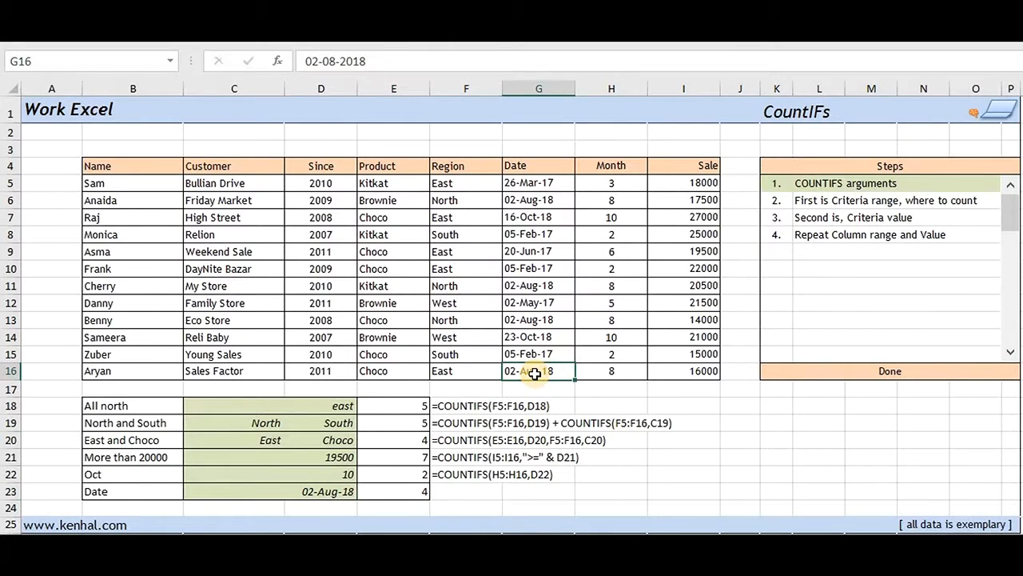
click(531, 320)
click(530, 285)
click(523, 201)
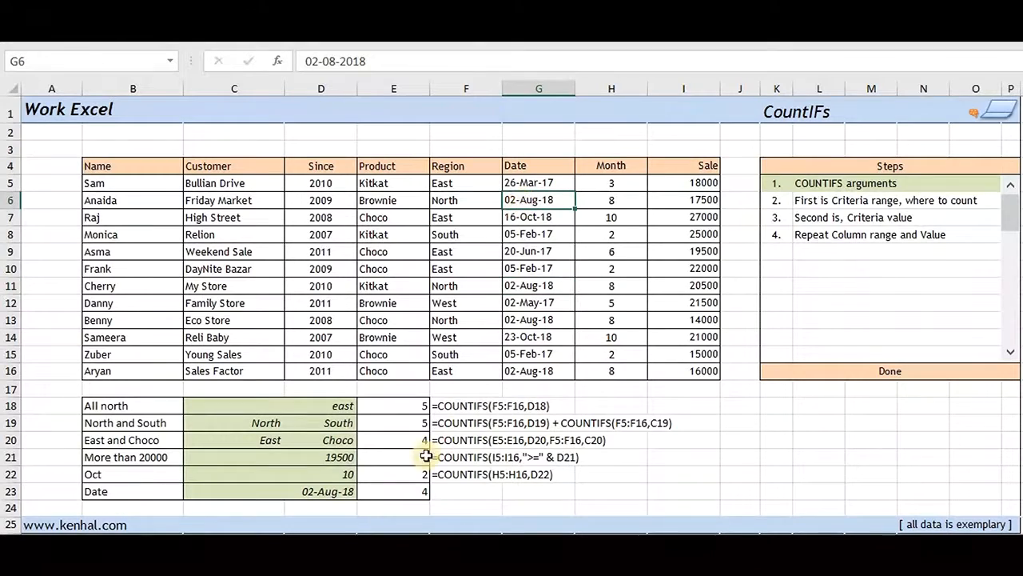
- Change E23's criterion to ">=" & D23 so dates on or after the given date are counted
click(392, 490)
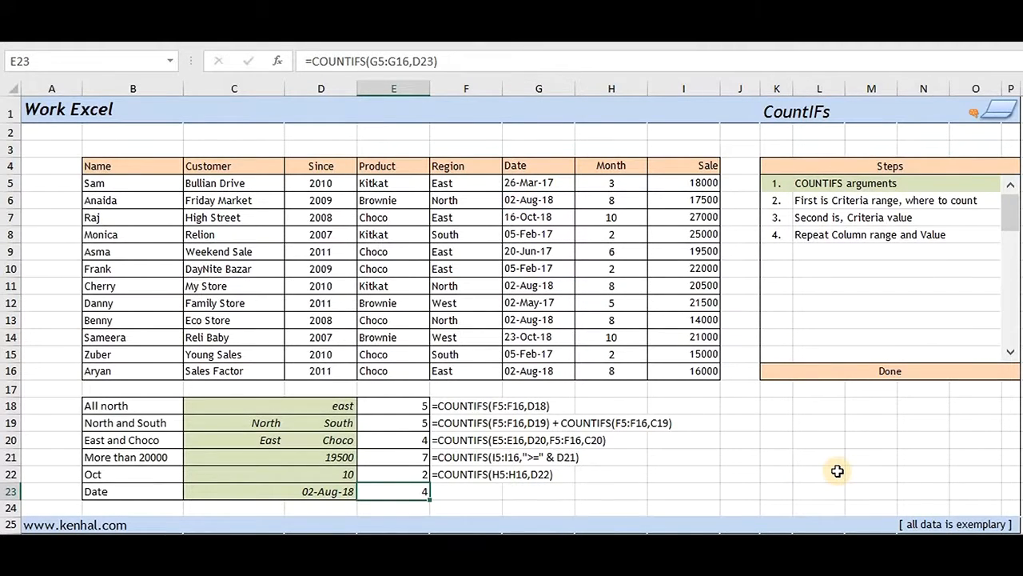
key(F2)
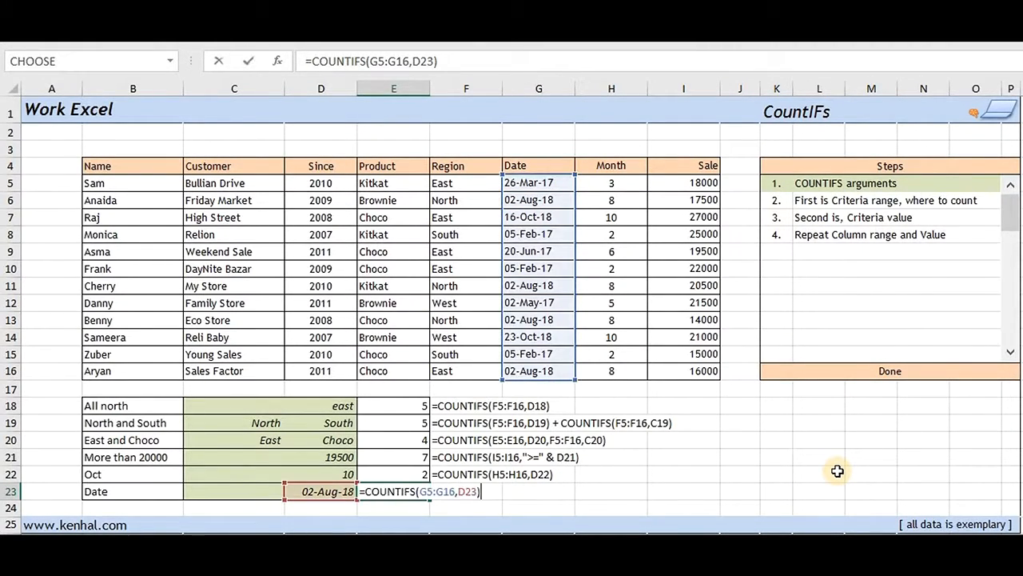
key(Left)
key(Left)
key(Left)
key(Left)
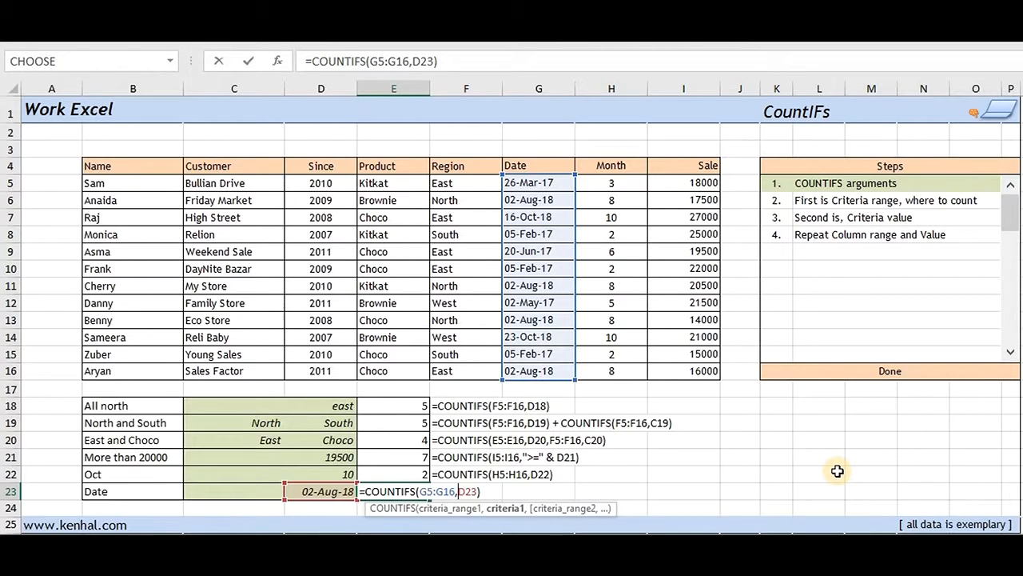
text(">=" &)
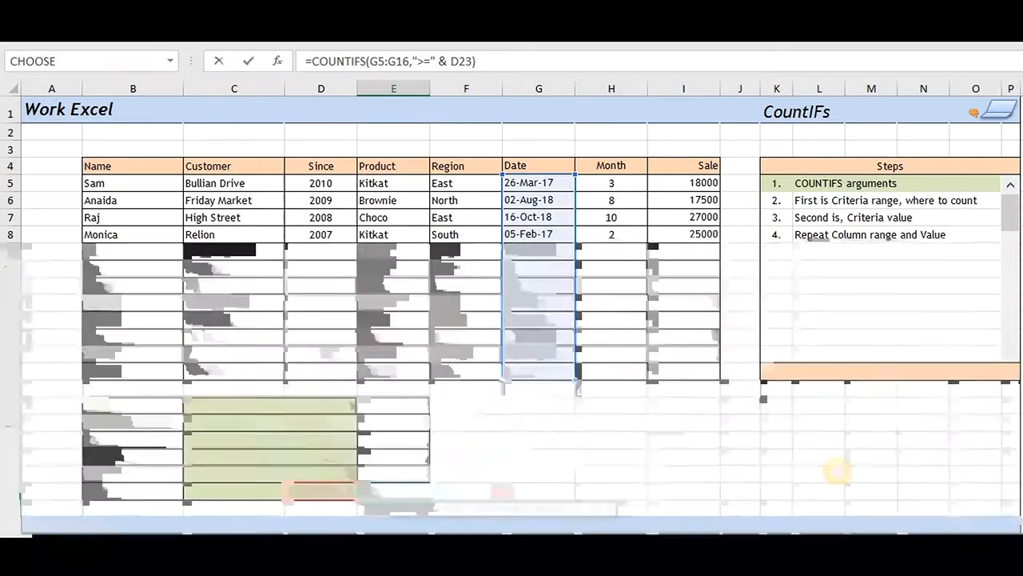
key(Return)
key(Up)
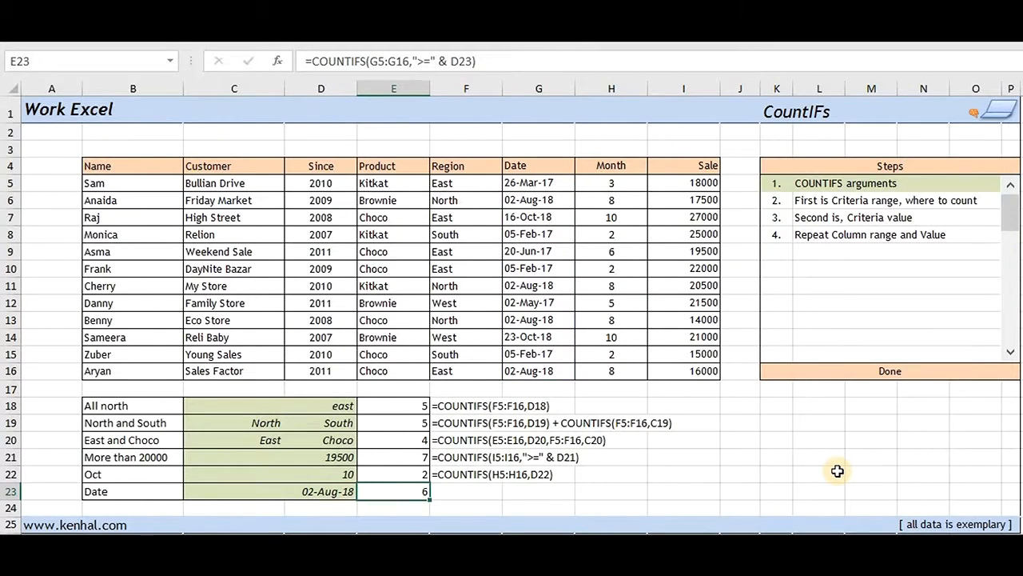
- Copy E23's formula into F23 as visible text, prefixed with an apostrophe, and review the formula in E23
key(F2)
key(shift+Home)
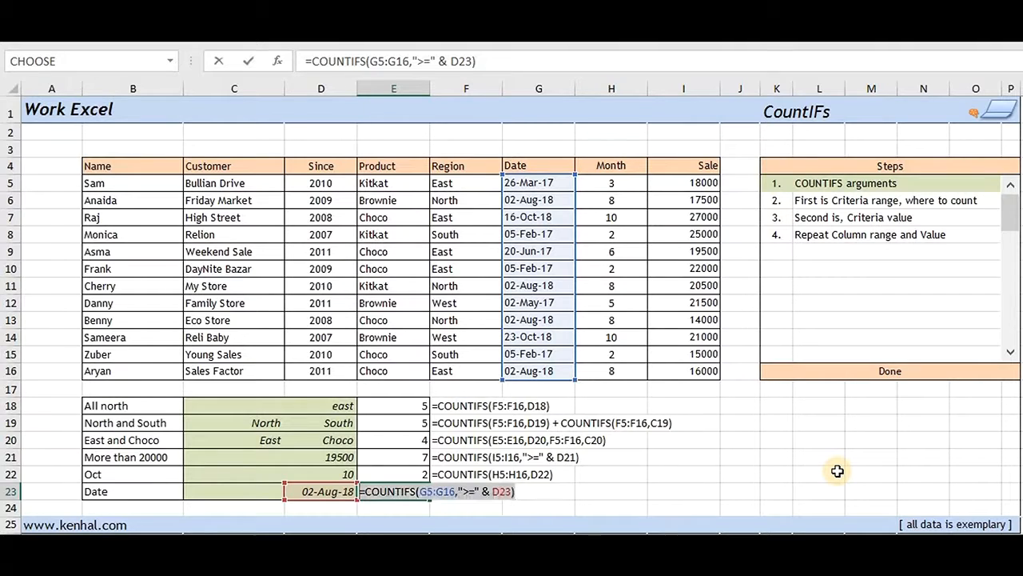
key(Tab)
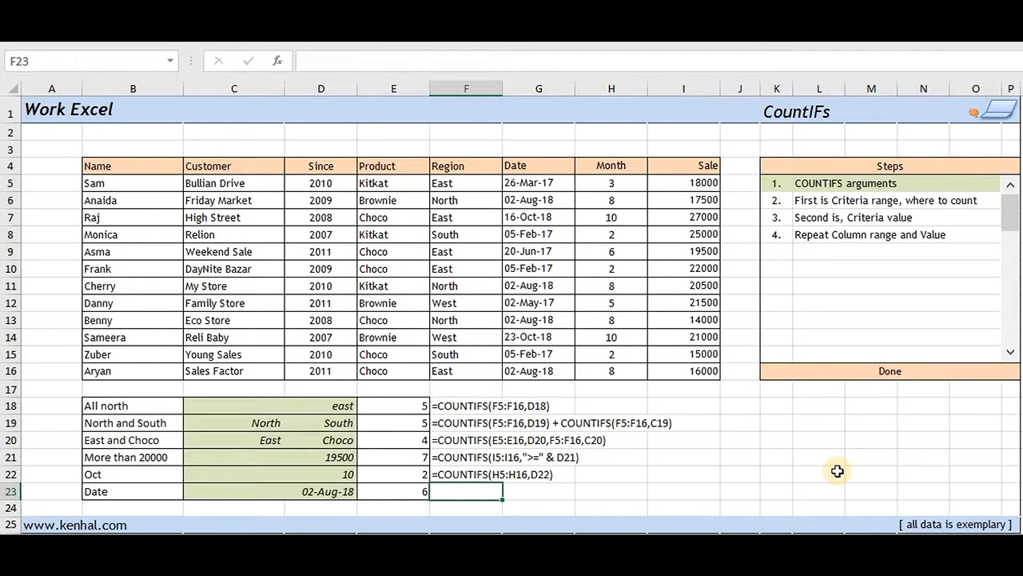
text(')
key(ctrl+v)
key(shift+Tab)
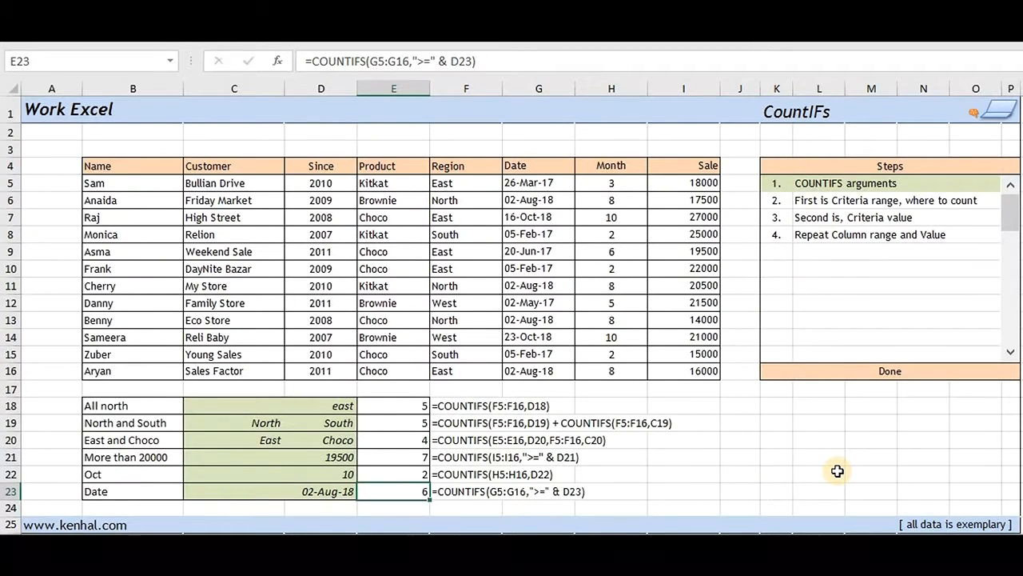
key(F2)
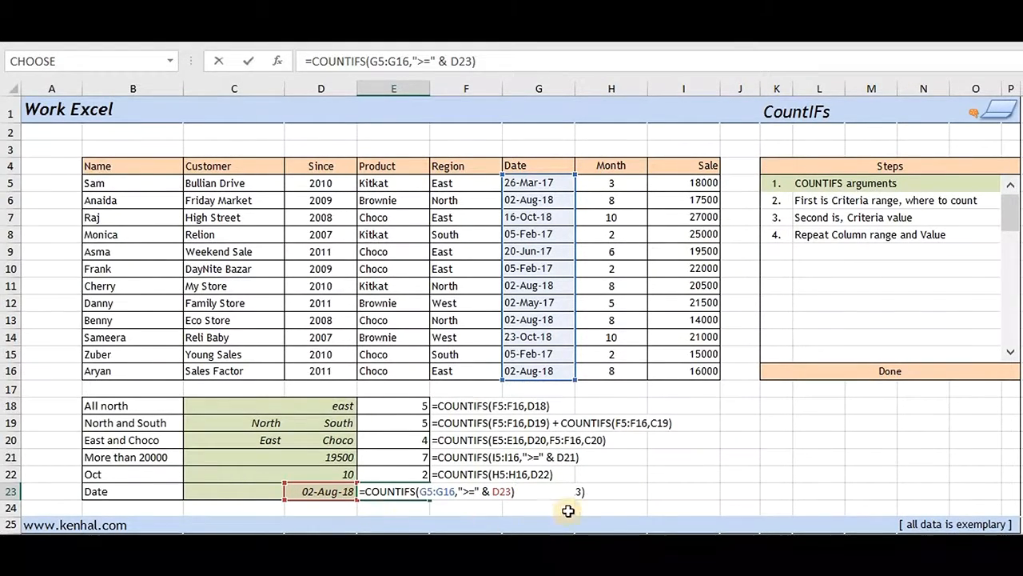
key(Tab)
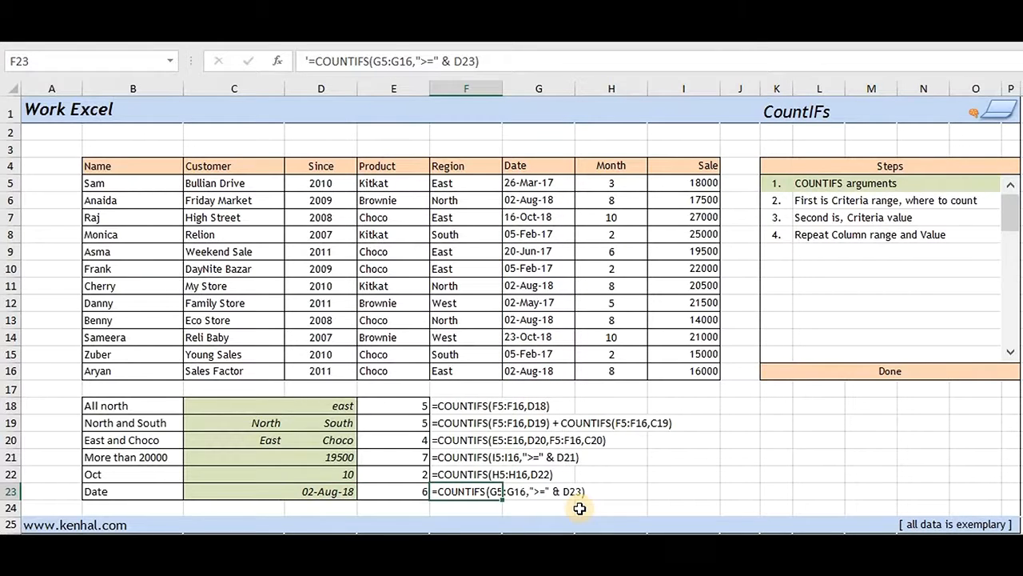
click(397, 495)
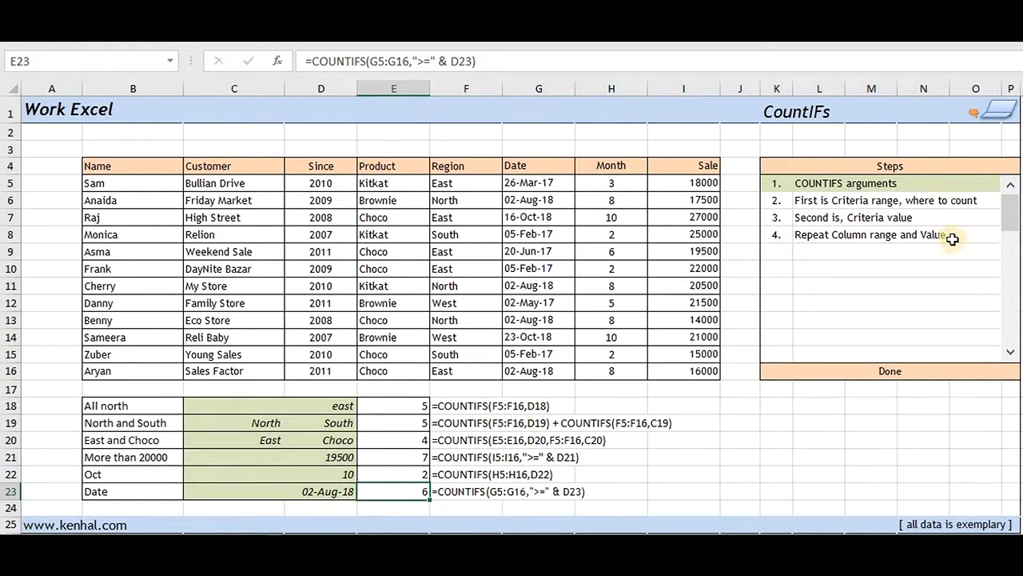
- Advance the highlight in the Steps list to item 4, "Repeat Column range and Value"
click(1011, 354)
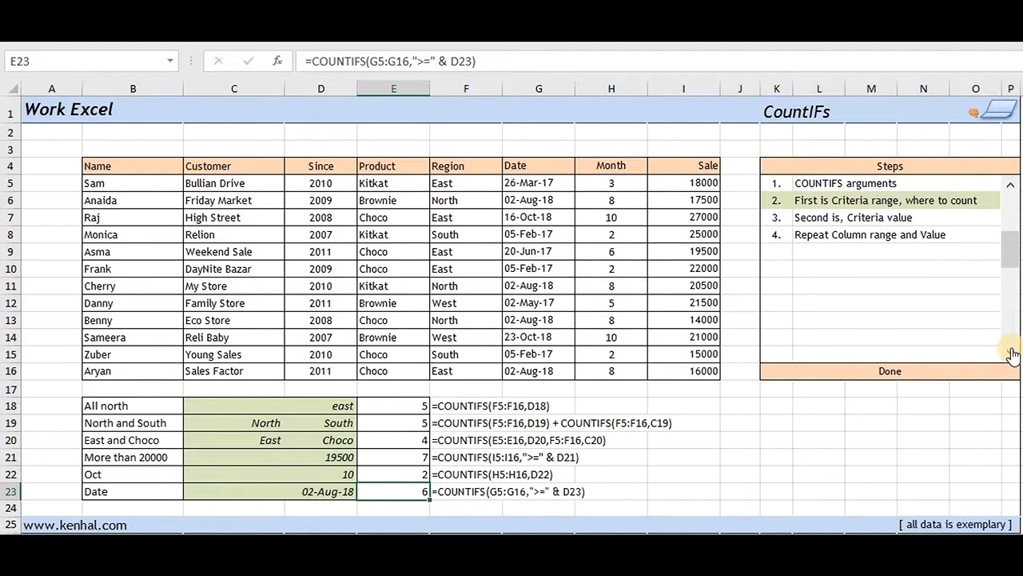
click(1011, 354)
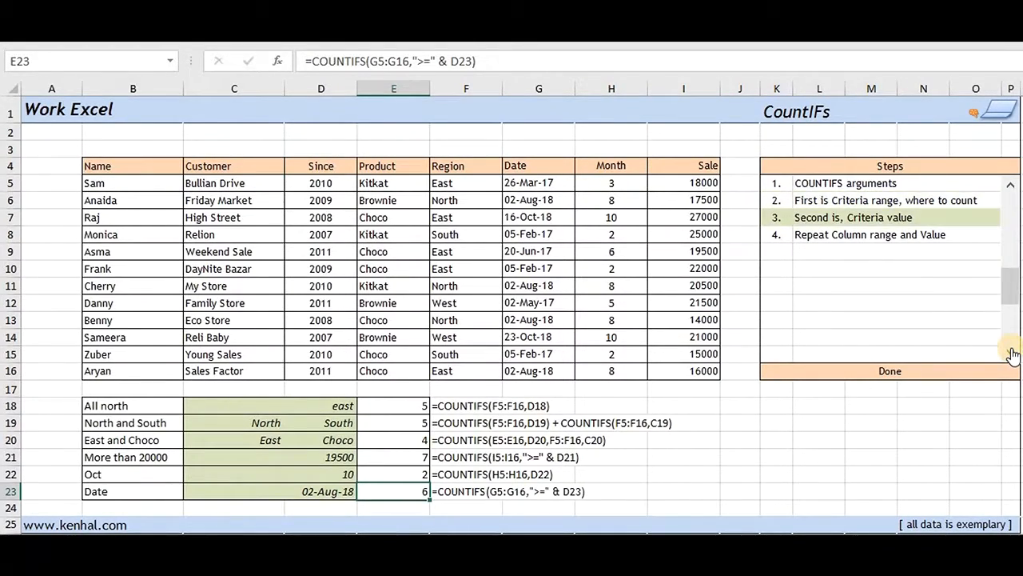
click(1011, 354)
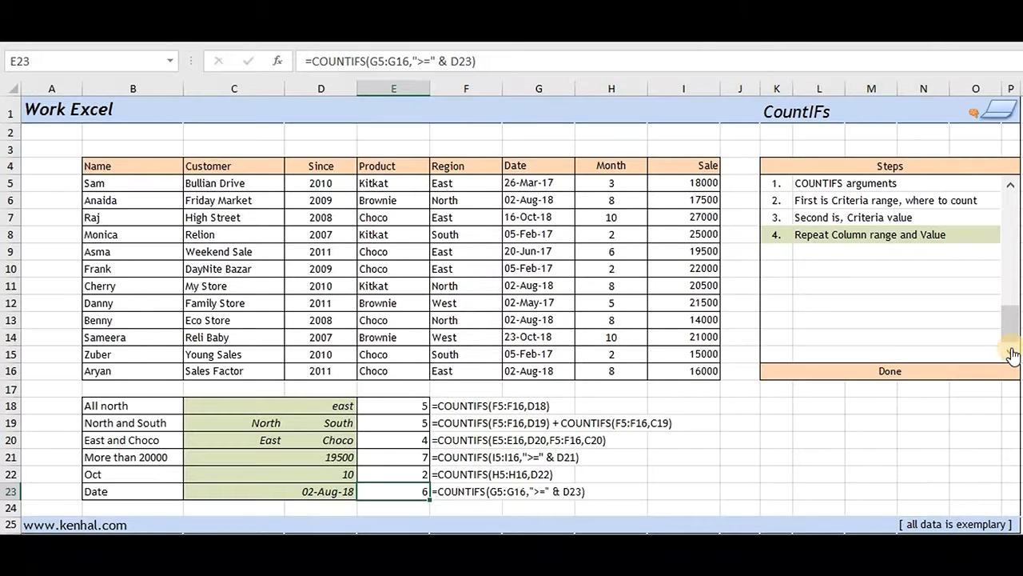